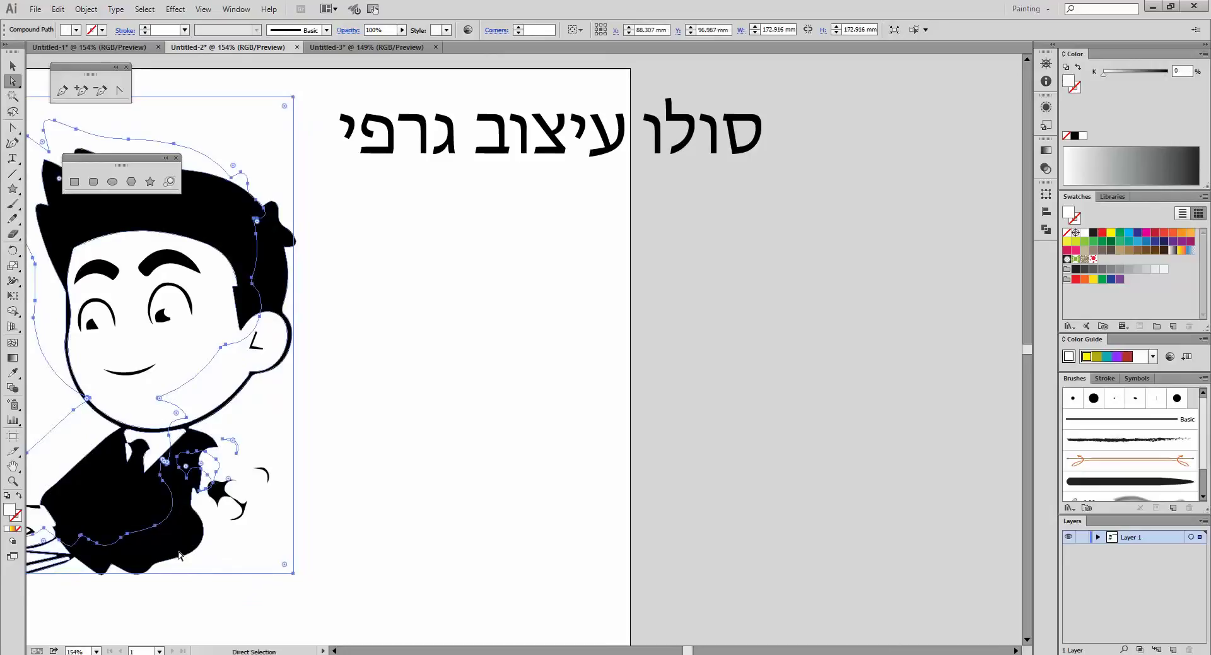
Undo the shape's displacement, try pulling the face outline's anchor beside the ear and shifting the black character outline, and undo these edits
{"action": "key", "text": "ctrl+z"}
{"action": "left_click_drag", "start_coordinate": [226, 614], "coordinate": [199, 592]}
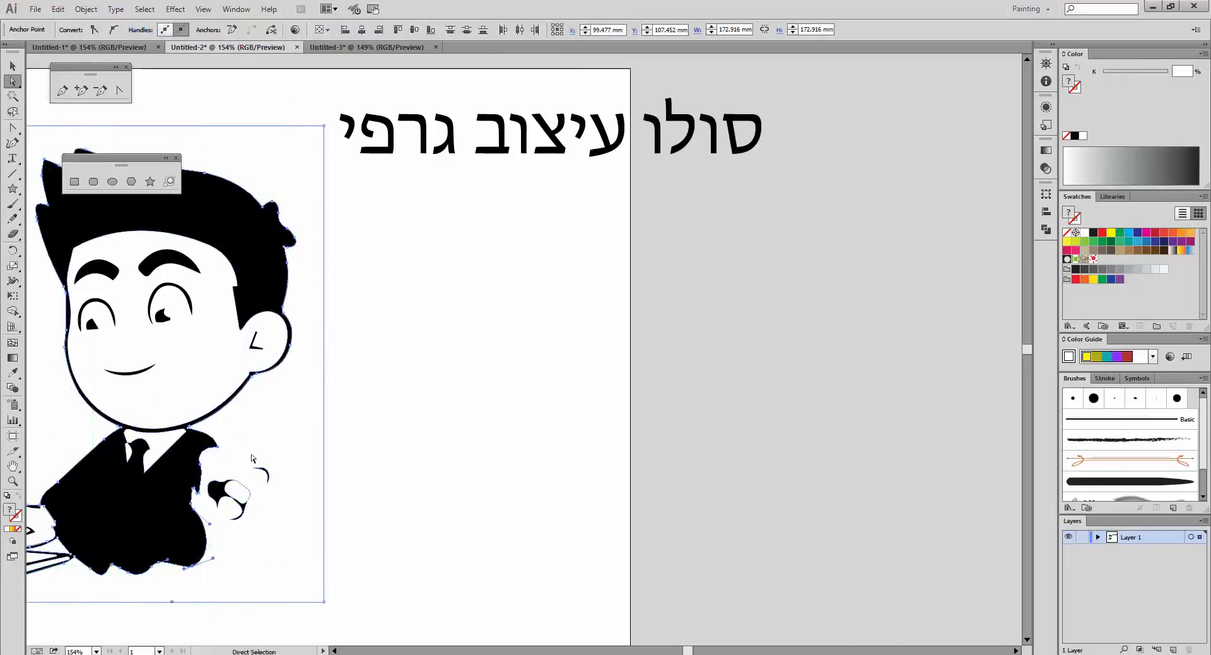
{"action": "left_click", "coordinate": [241, 333]}
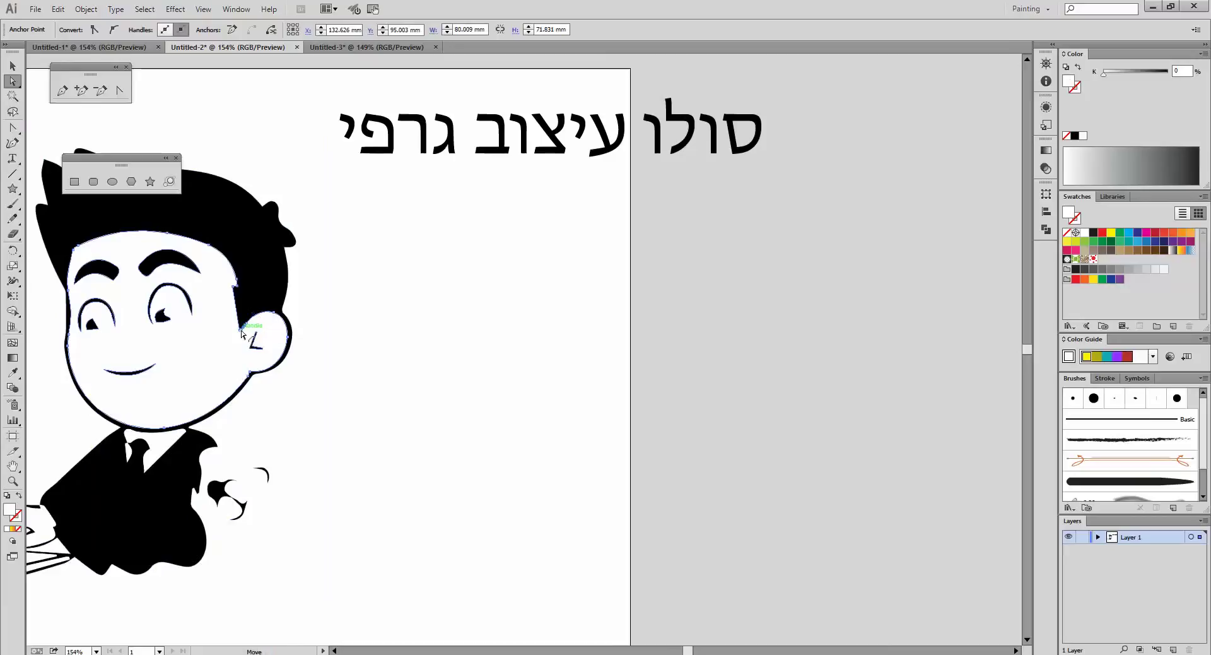
{"action": "left_click", "coordinate": [241, 333]}
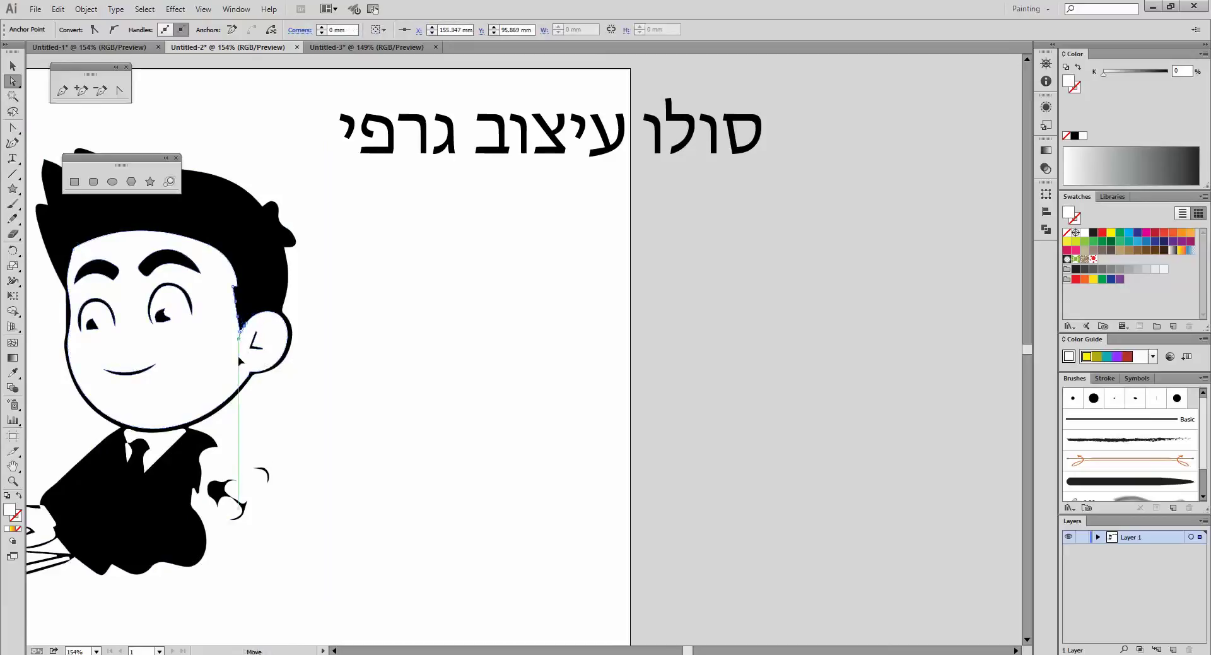
{"action": "left_click_drag", "start_coordinate": [240, 360], "coordinate": [239, 370]}
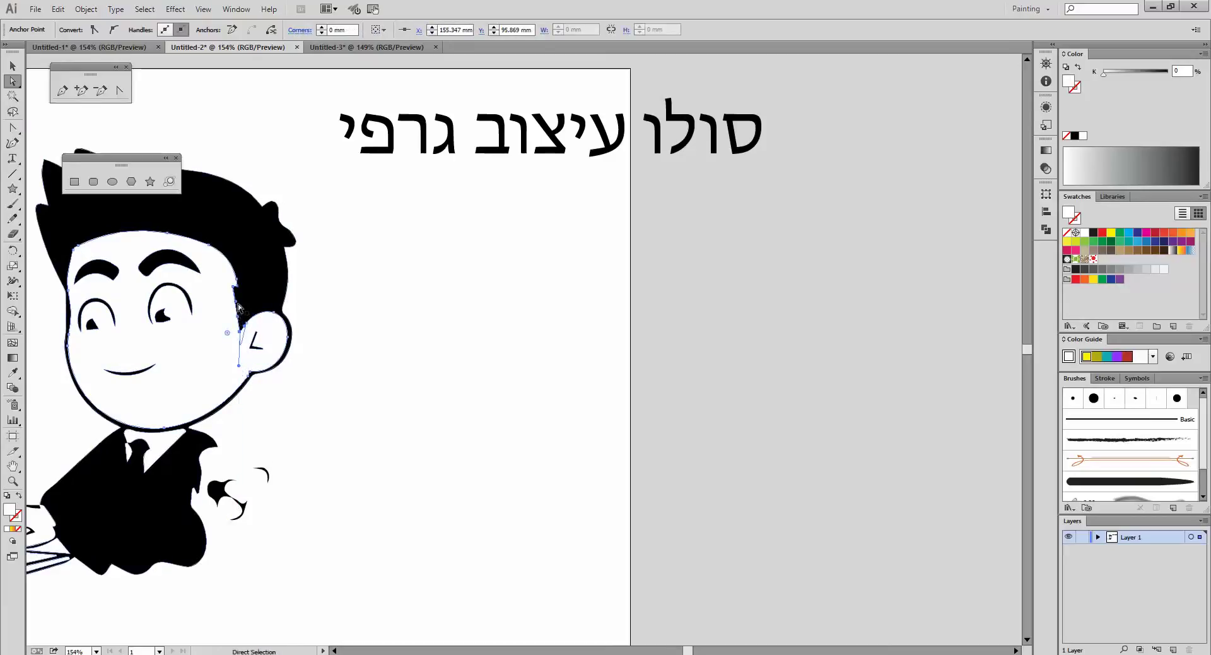
{"action": "left_click_drag", "start_coordinate": [238, 307], "coordinate": [258, 307]}
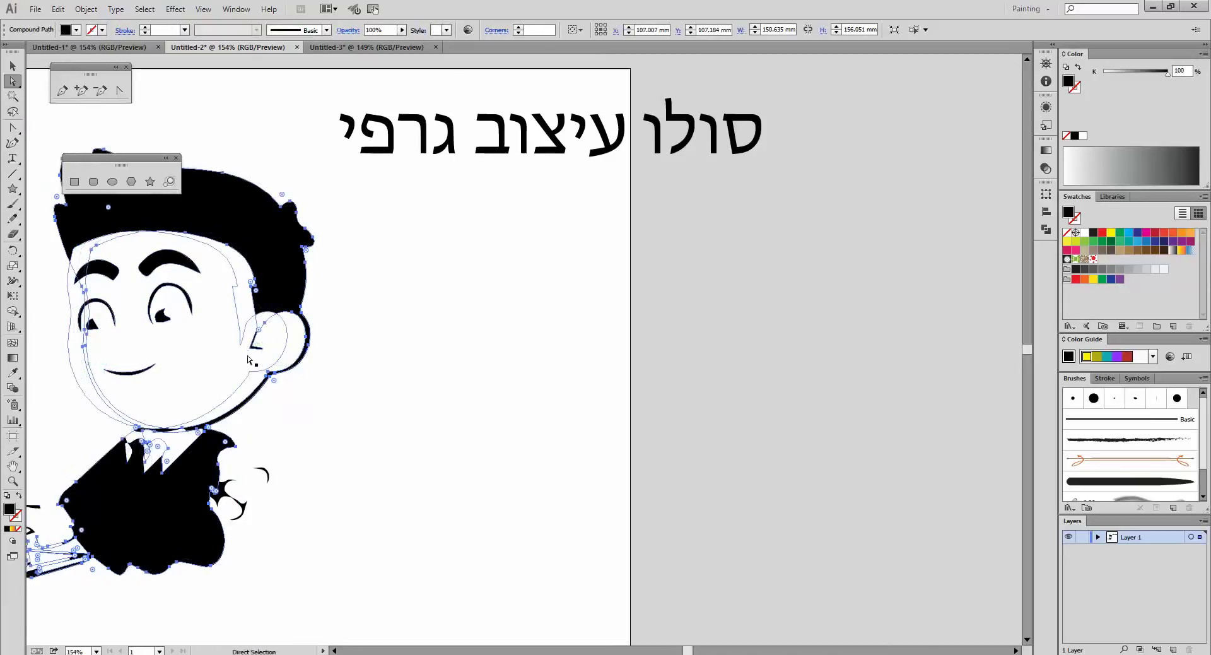
{"action": "key", "text": "ctrl+z"}
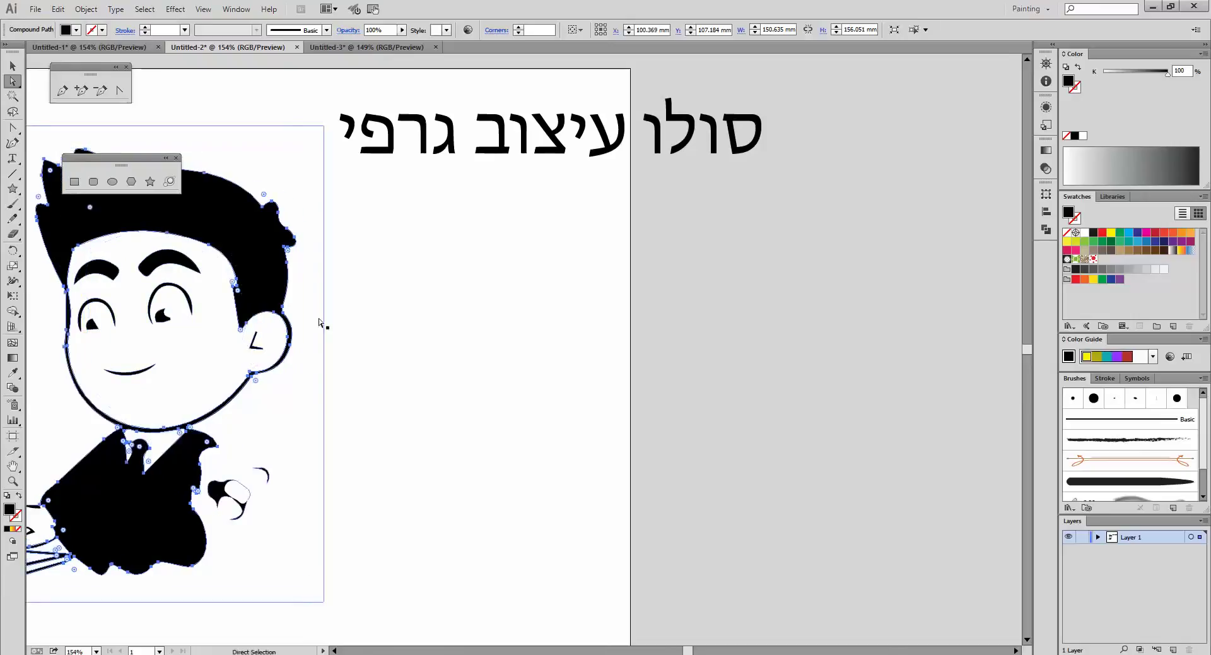
Draw a closed wavy shape about 53 by 99 mm with the Pen tool in the empty area beside the cartoon character
{"action": "left_click", "coordinate": [63, 92]}
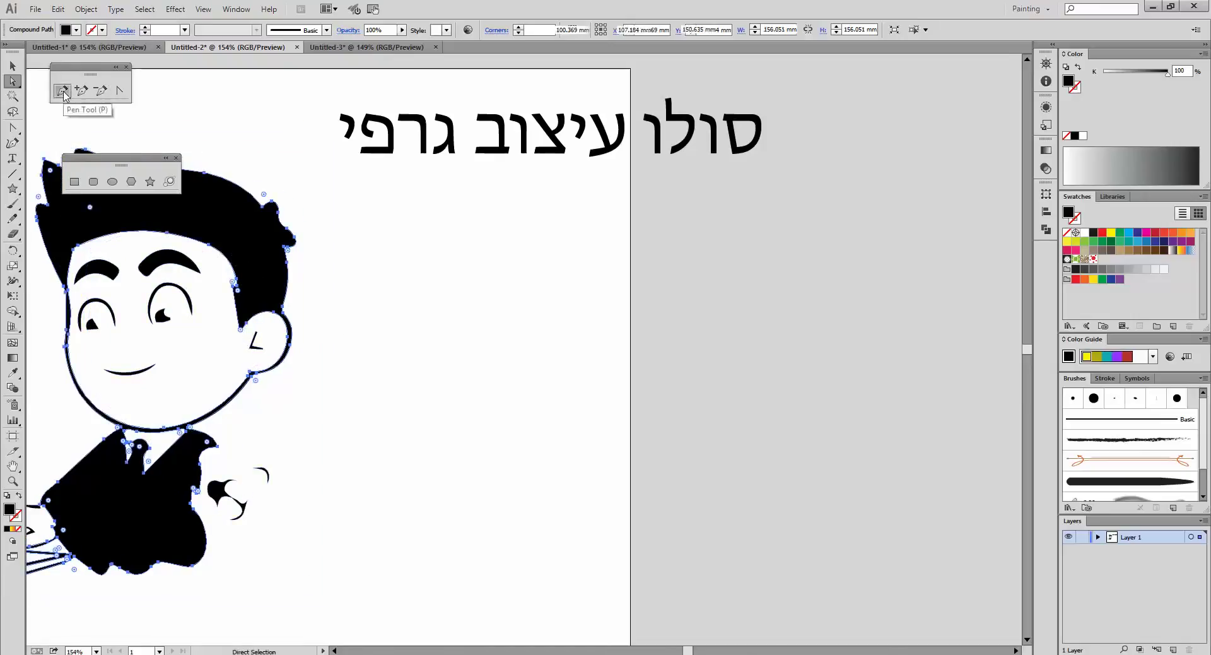
{"action": "left_click", "coordinate": [496, 302]}
{"action": "left_click_drag", "start_coordinate": [564, 239], "coordinate": [576, 245]}
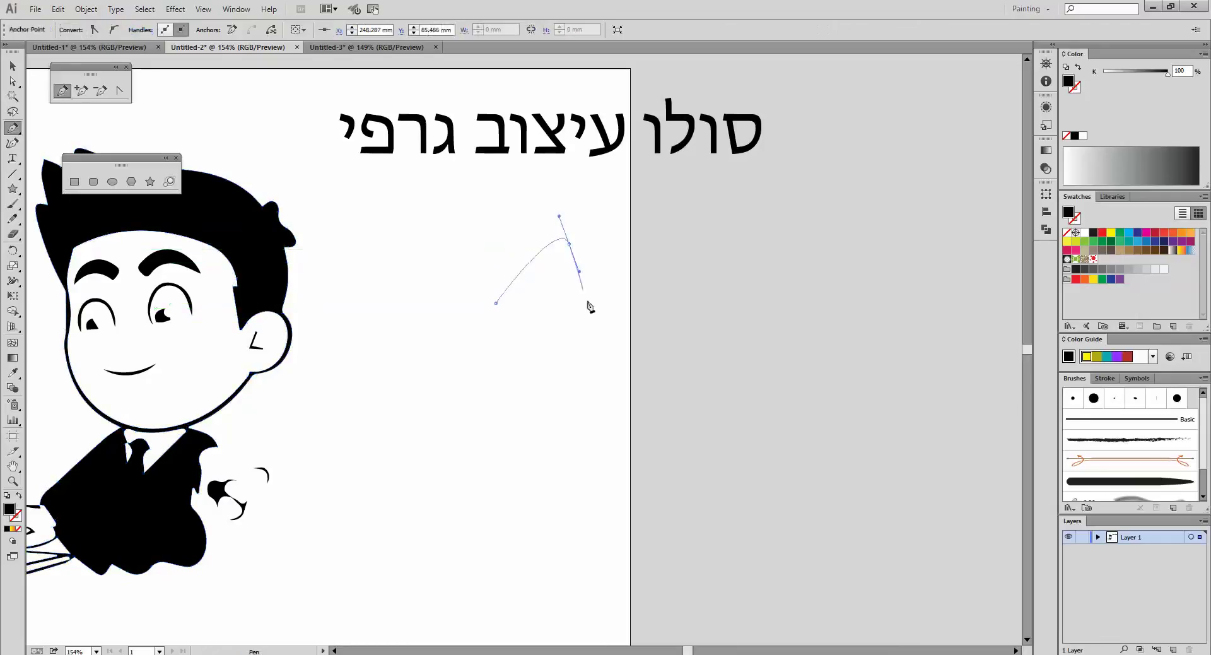
{"action": "left_click_drag", "start_coordinate": [579, 329], "coordinate": [567, 383]}
{"action": "left_click", "coordinate": [579, 426]}
{"action": "left_click_drag", "start_coordinate": [517, 439], "coordinate": [495, 509]}
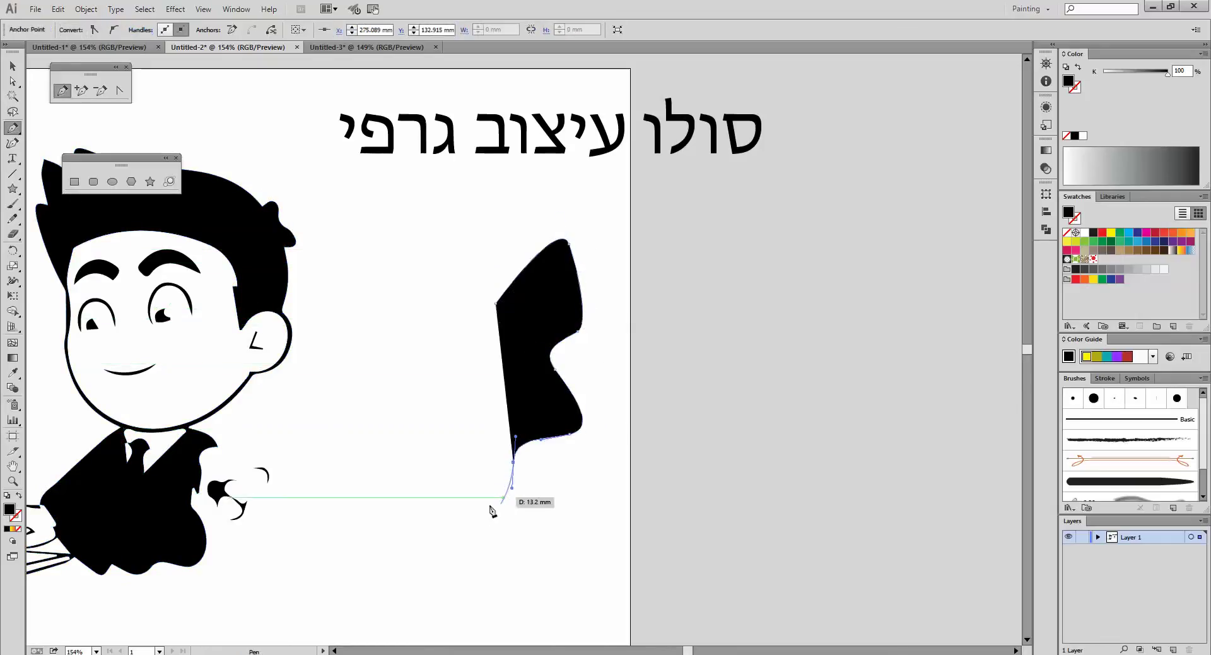
{"action": "left_click_drag", "start_coordinate": [453, 428], "coordinate": [486, 406]}
{"action": "left_click_drag", "start_coordinate": [527, 369], "coordinate": [503, 327]}
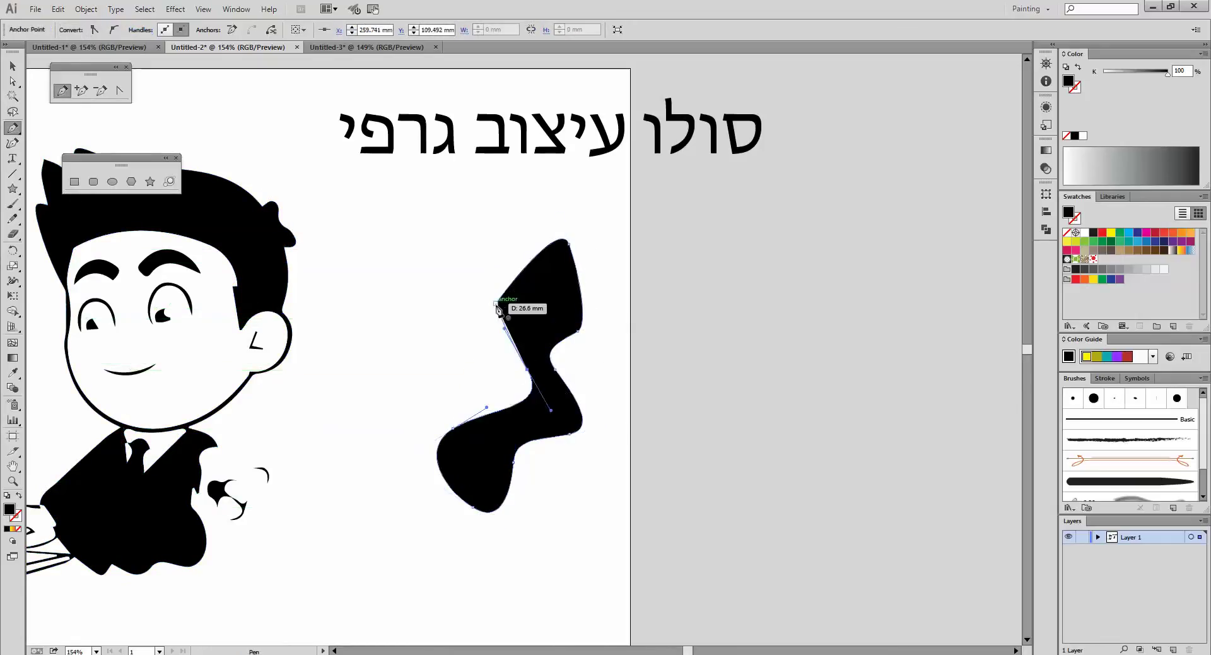
{"action": "left_click", "coordinate": [496, 304]}
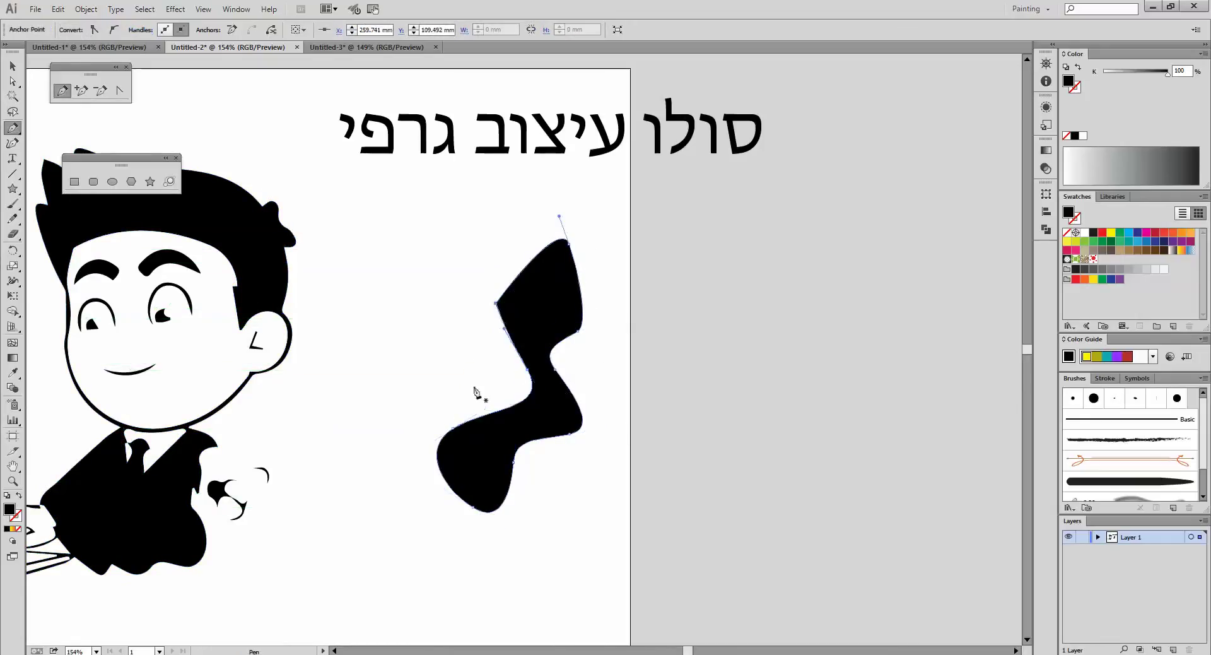
Give the wavy shape the default white fill and black stroke and move it off the artboard
{"action": "left_click", "coordinate": [8, 495]}
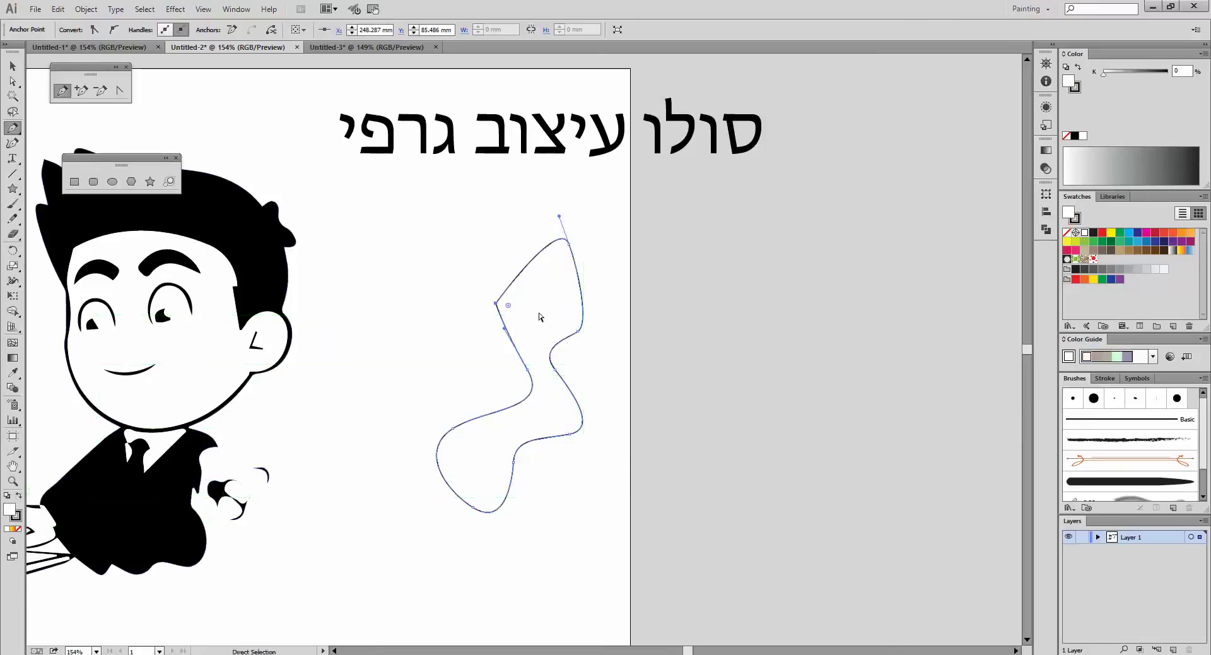
{"action": "mouse_move", "coordinate": [542, 314]}
{"action": "left_mouse_down"}
{"action": "mouse_move", "coordinate": [761, 300]}
{"action": "mouse_move", "coordinate": [802, 266]}
{"action": "left_mouse_up"}
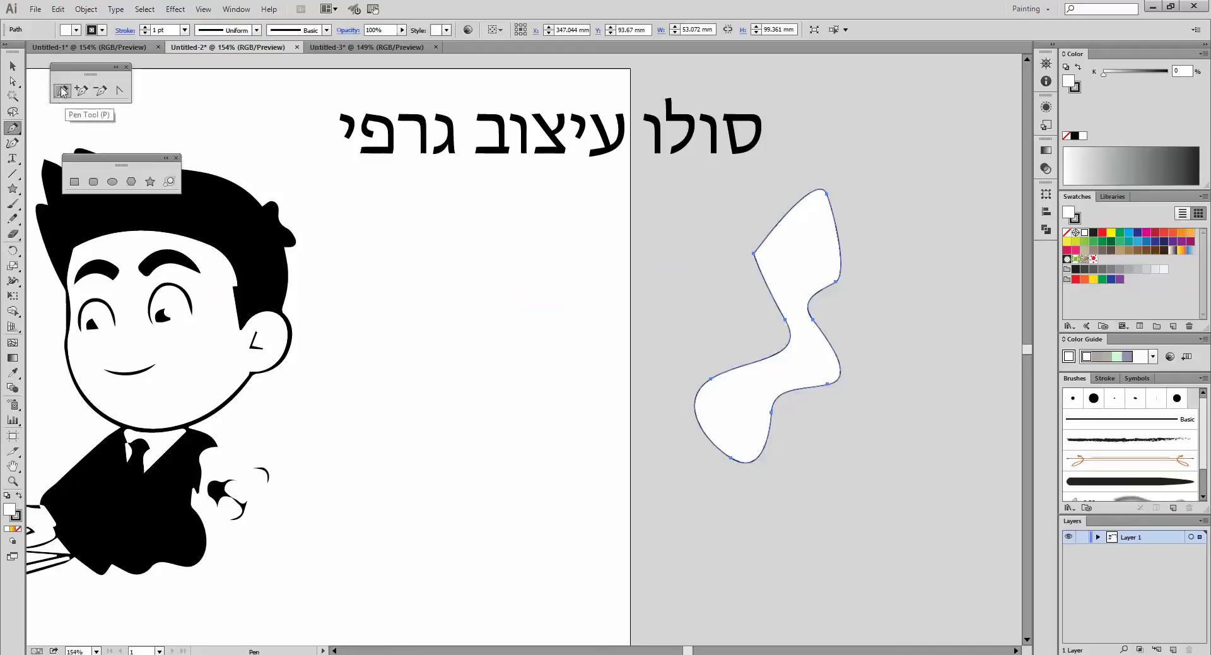
Draw a closed narrow S-like shape with a curved upper hook and a foot using the Pen tool beside the character
{"action": "left_click", "coordinate": [467, 276]}
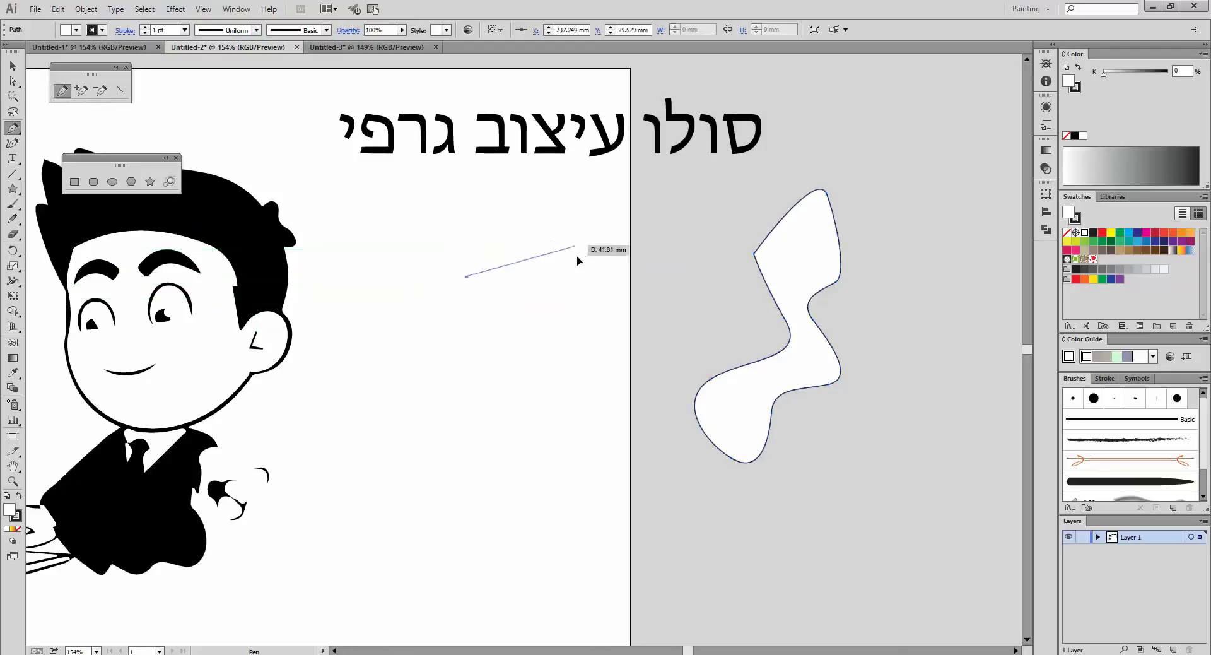
{"action": "left_click_drag", "start_coordinate": [576, 249], "coordinate": [572, 307]}
{"action": "left_click_drag", "start_coordinate": [496, 351], "coordinate": [502, 363]}
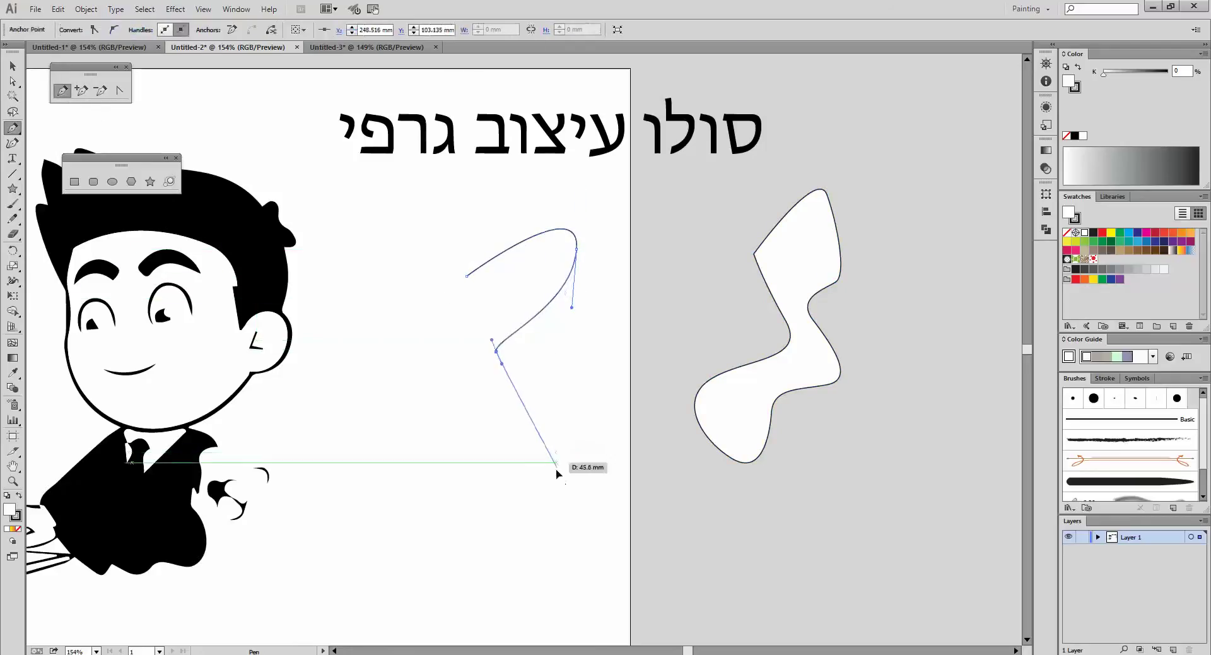
{"action": "left_click_drag", "start_coordinate": [559, 466], "coordinate": [460, 465]}
{"action": "left_click", "coordinate": [459, 504]}
{"action": "left_click", "coordinate": [512, 434]}
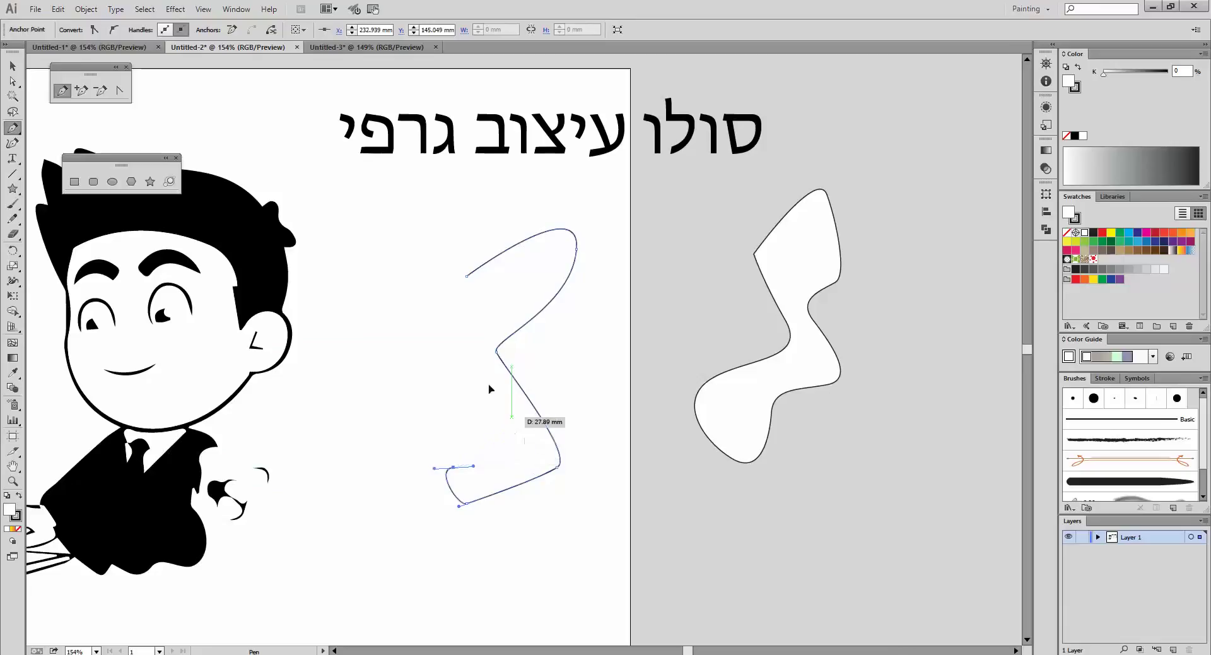
{"action": "left_click_drag", "start_coordinate": [463, 330], "coordinate": [483, 320]}
{"action": "left_click_drag", "start_coordinate": [546, 259], "coordinate": [574, 258]}
{"action": "left_click", "coordinate": [483, 290]}
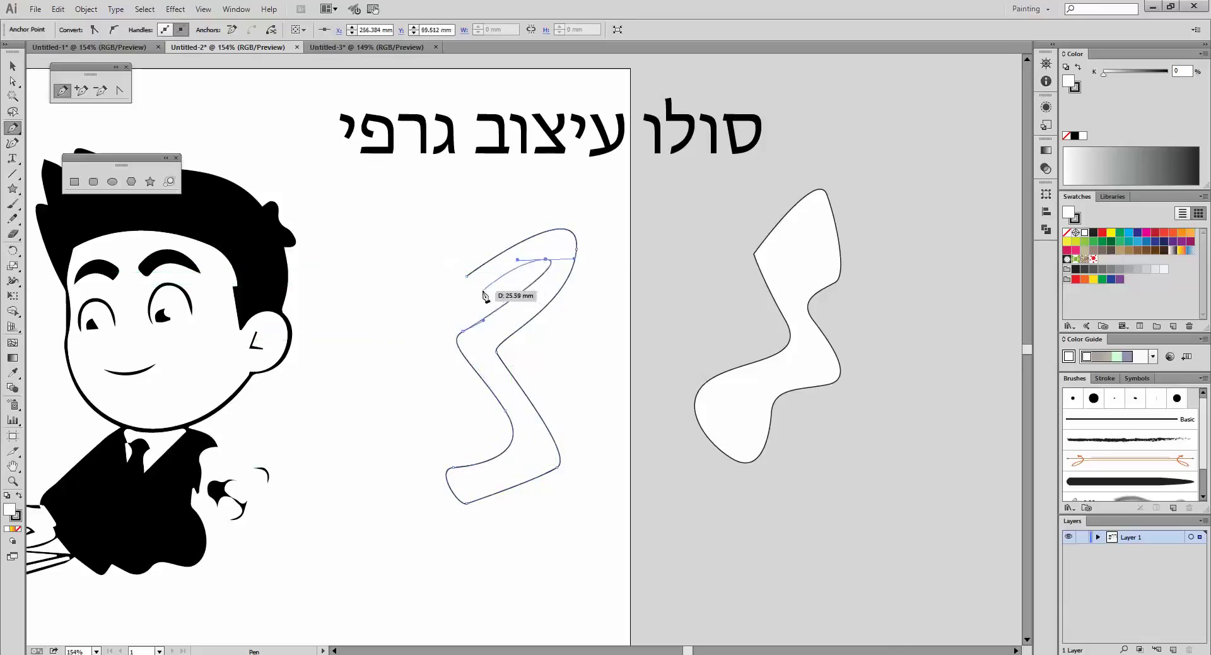
{"action": "left_click", "coordinate": [466, 277]}
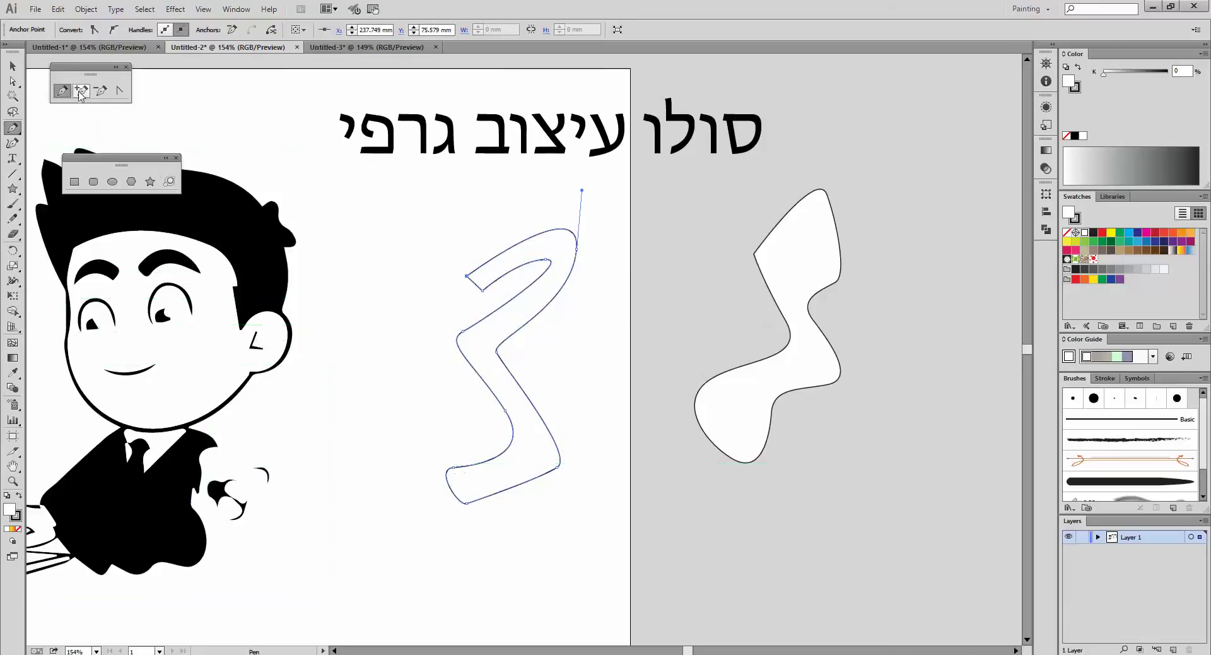
Add an anchor point on the upper edge of the S-like shape and pull it outward to make the edge bulge
{"action": "left_click", "coordinate": [80, 91]}
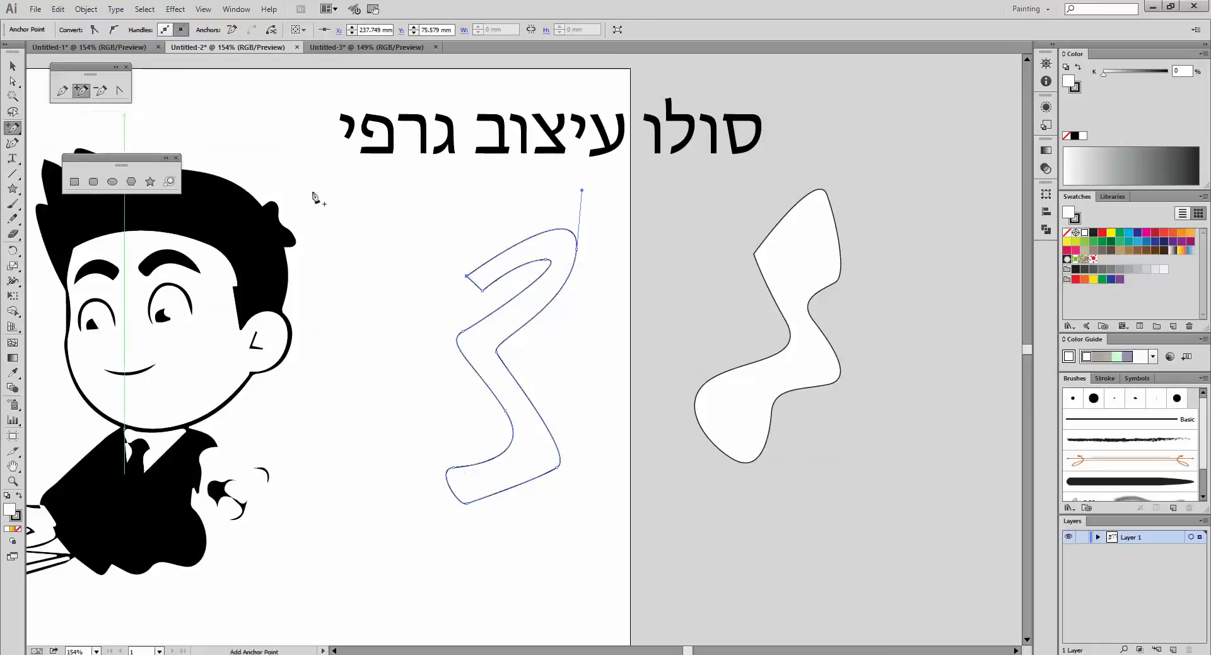
{"action": "left_click", "coordinate": [527, 239]}
{"action": "left_click", "coordinate": [12, 81]}
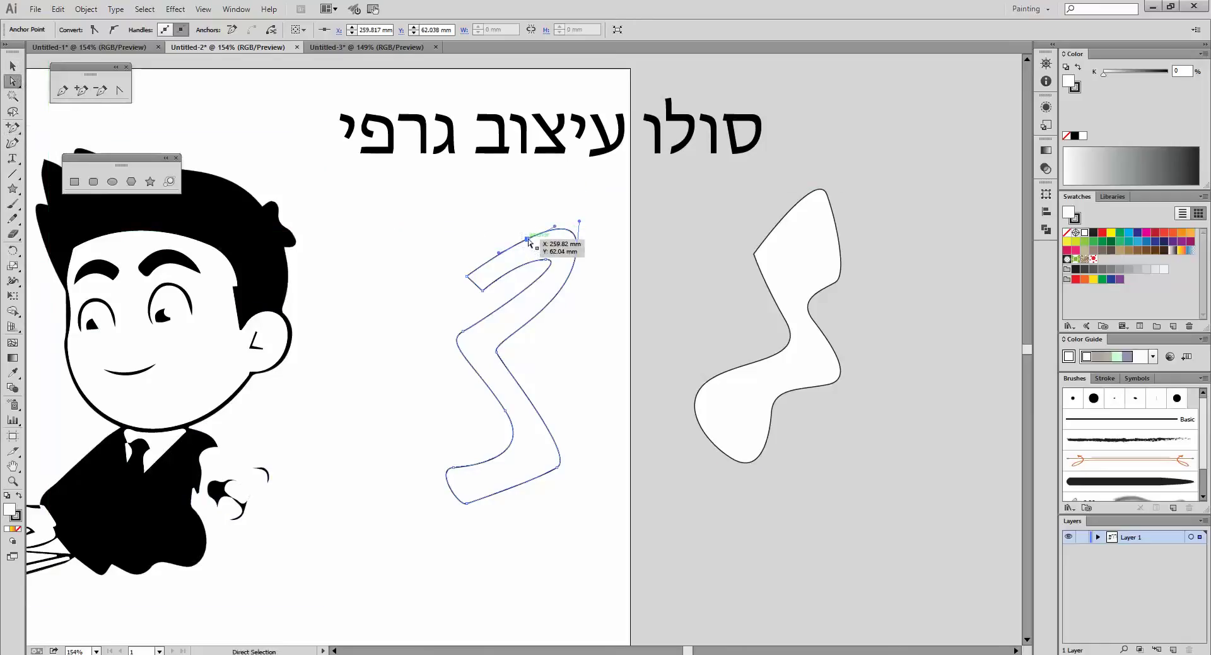
{"action": "left_click_drag", "start_coordinate": [528, 239], "coordinate": [499, 201]}
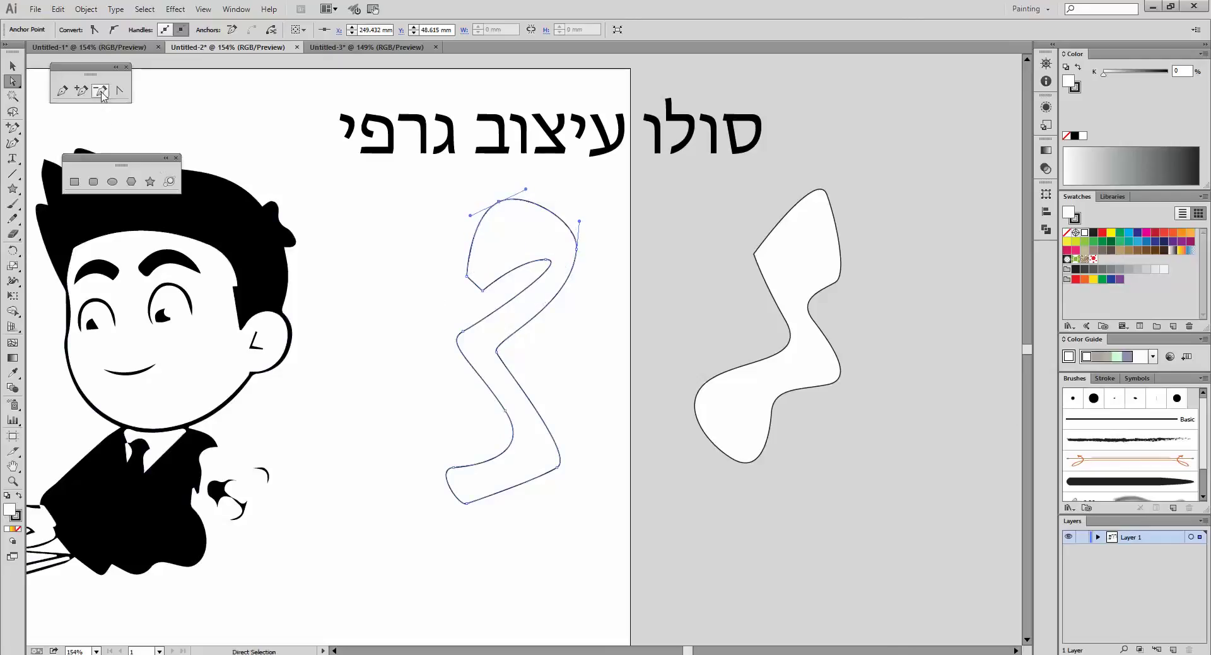
Delete the anchor point at the inner curve of the shape's hook and convert its outermost upper-right anchor to a corner point
{"action": "left_click", "coordinate": [100, 90]}
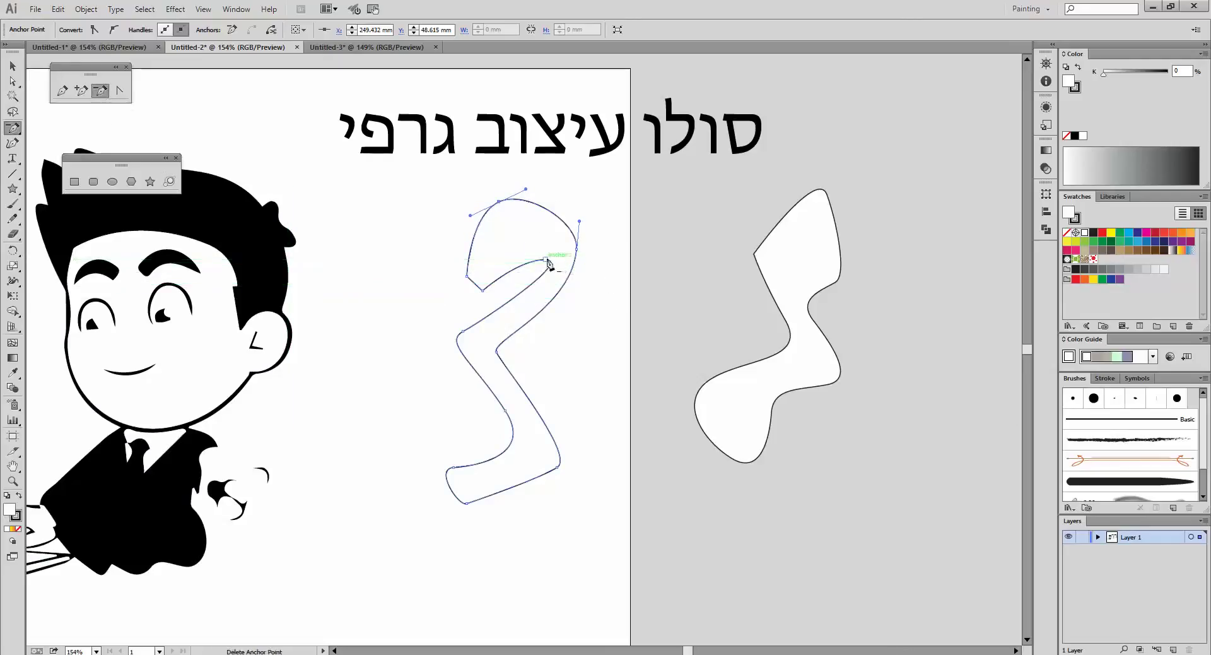
{"action": "left_click", "coordinate": [546, 260]}
{"action": "left_click", "coordinate": [13, 82]}
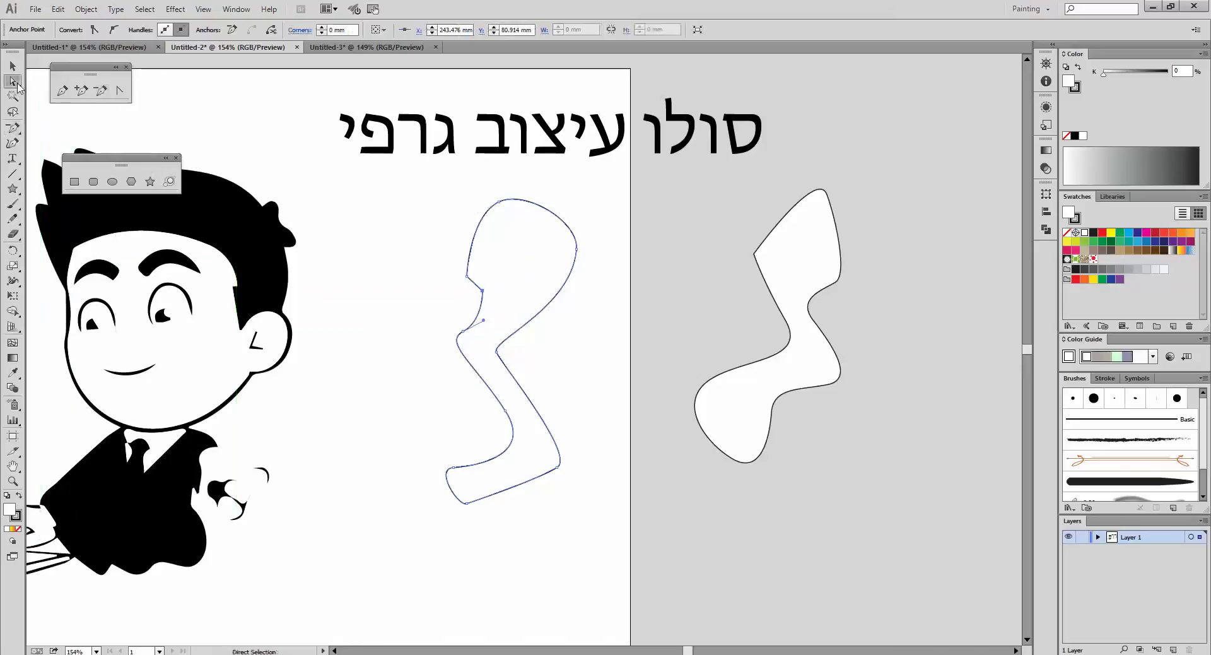
{"action": "left_click", "coordinate": [576, 249]}
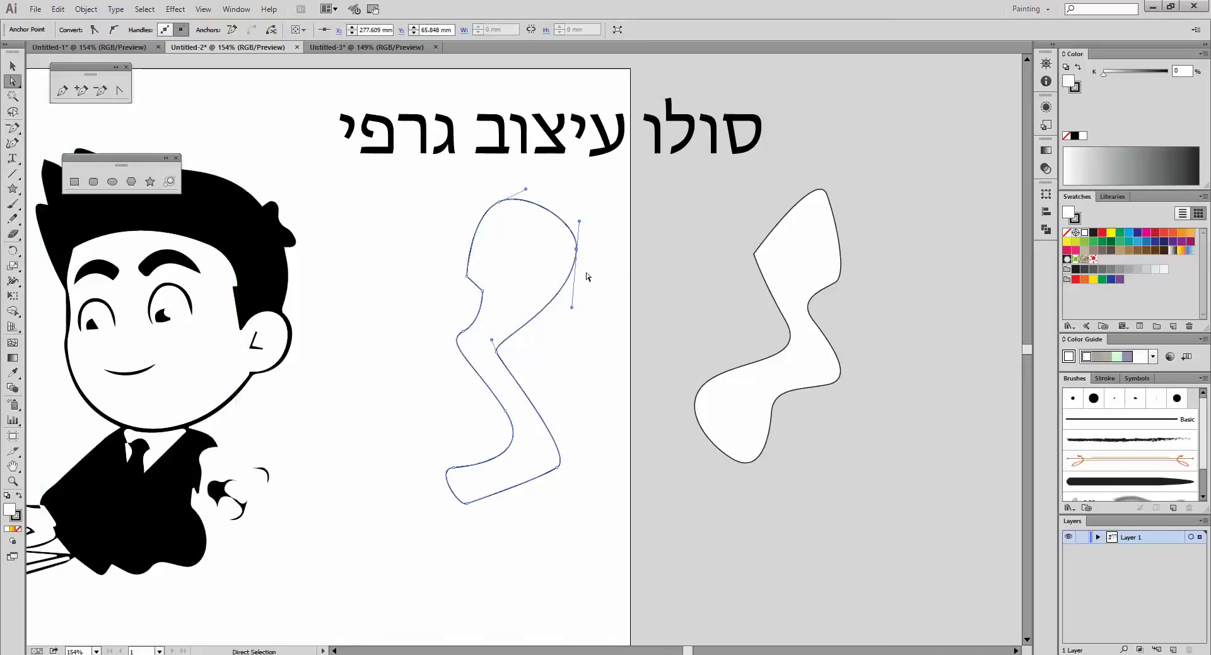
{"action": "left_click", "coordinate": [118, 91]}
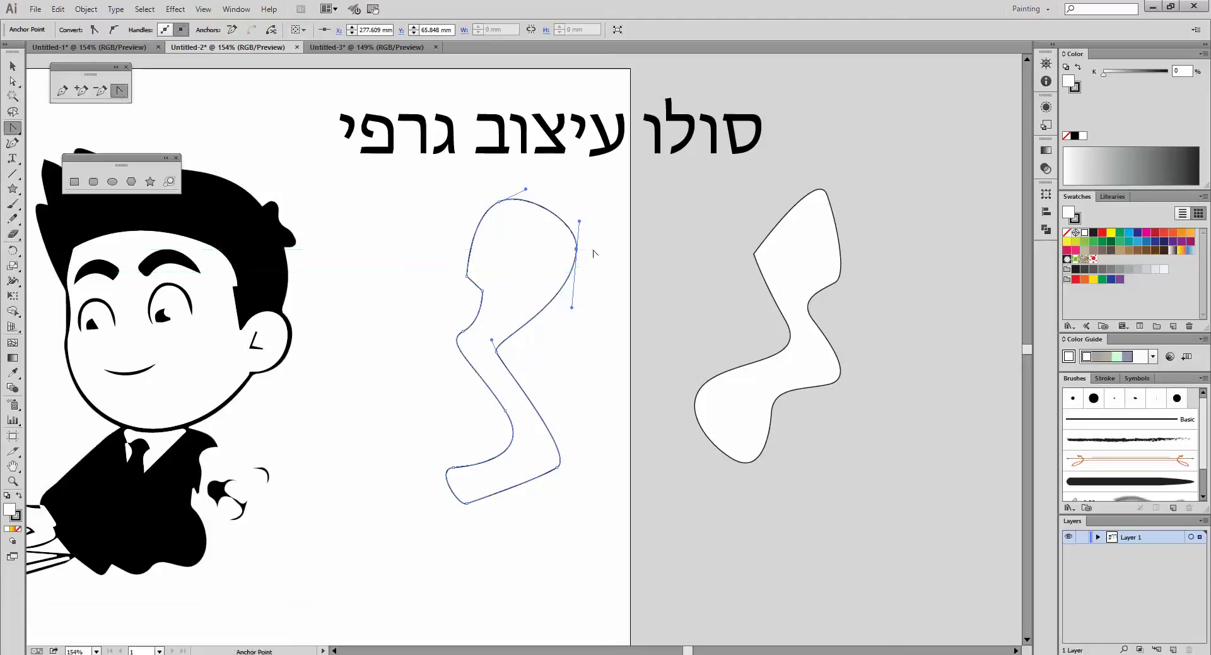
{"action": "left_click", "coordinate": [576, 249]}
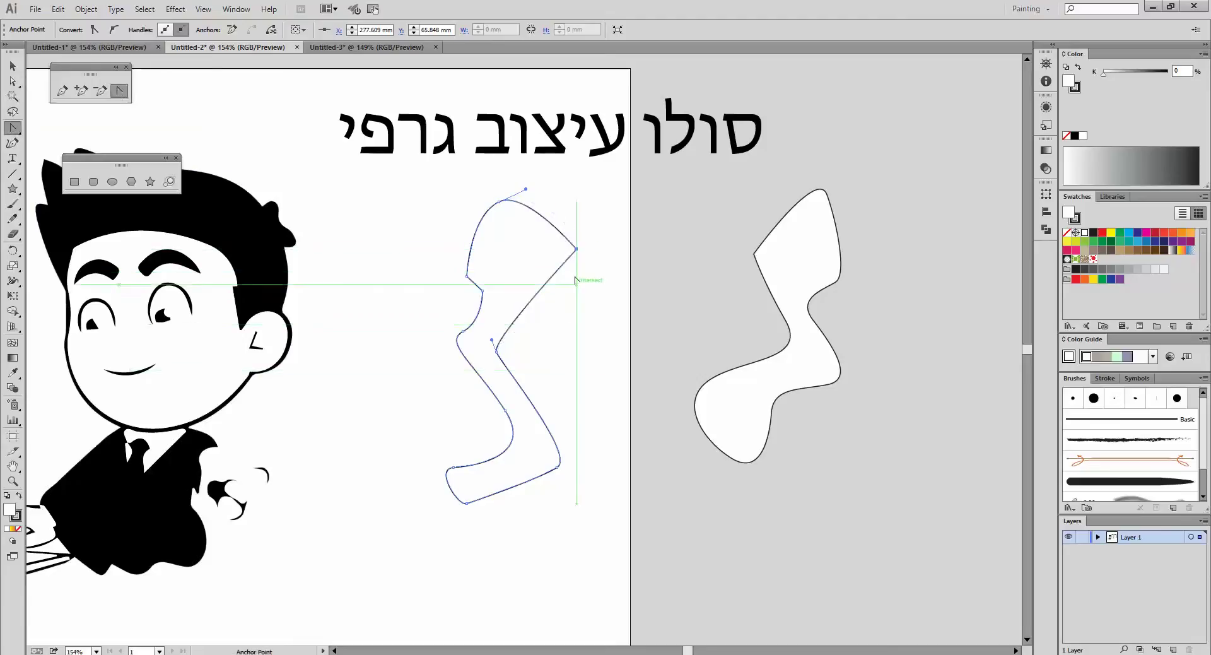
Move the edited S-like shape off the artboard, next to the first wavy shape
{"action": "key", "text": "v"}
{"action": "left_click", "coordinate": [505, 279]}
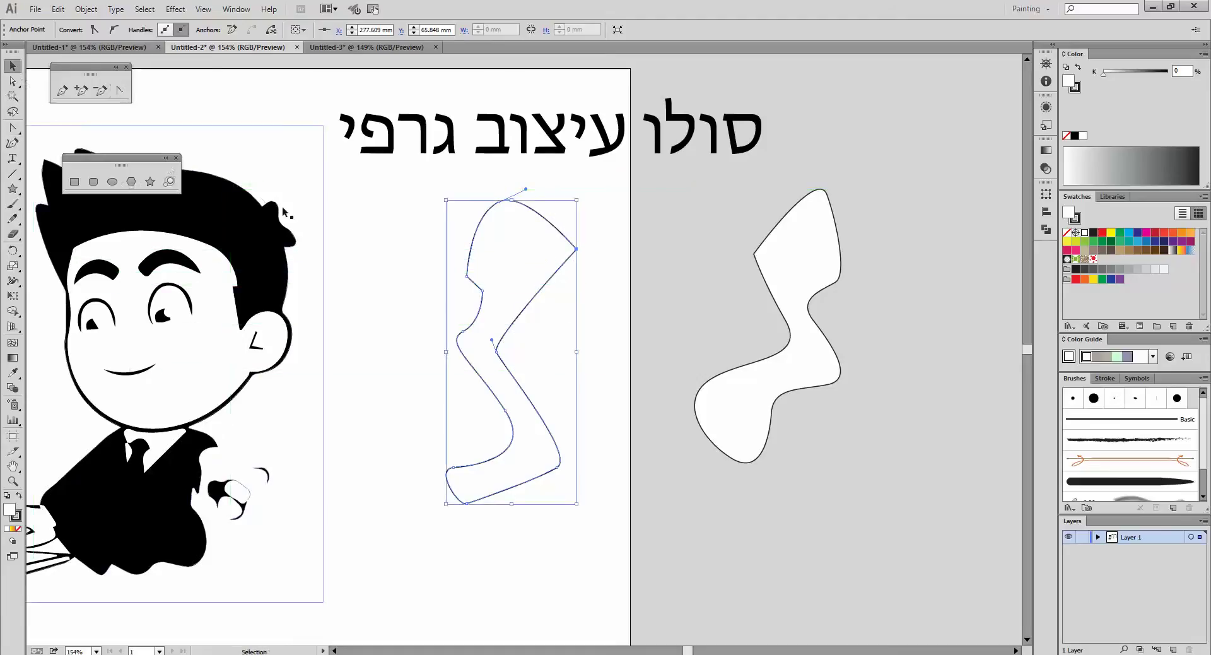
{"action": "left_click_drag", "start_coordinate": [504, 278], "coordinate": [858, 362]}
Draw a five-pointed star with the Star tool and convert its five outer tips to smooth points, forming rounded flower petals
{"action": "left_click", "coordinate": [149, 181]}
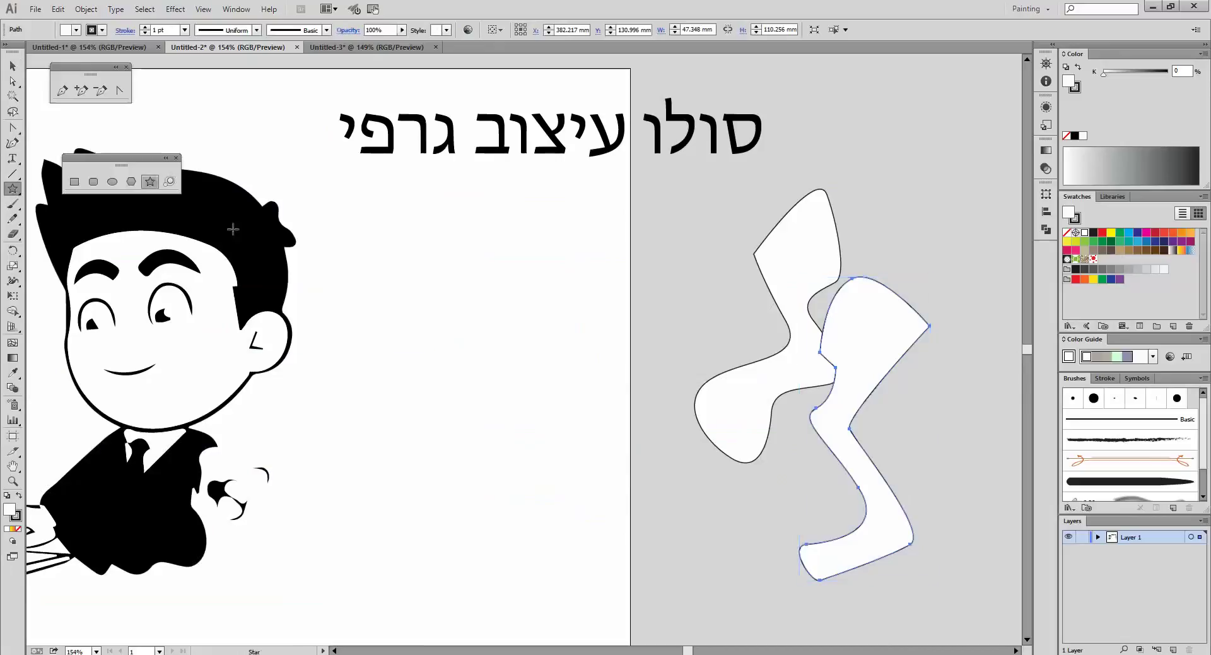
{"action": "left_click_drag", "start_coordinate": [528, 405], "coordinate": [513, 271]}
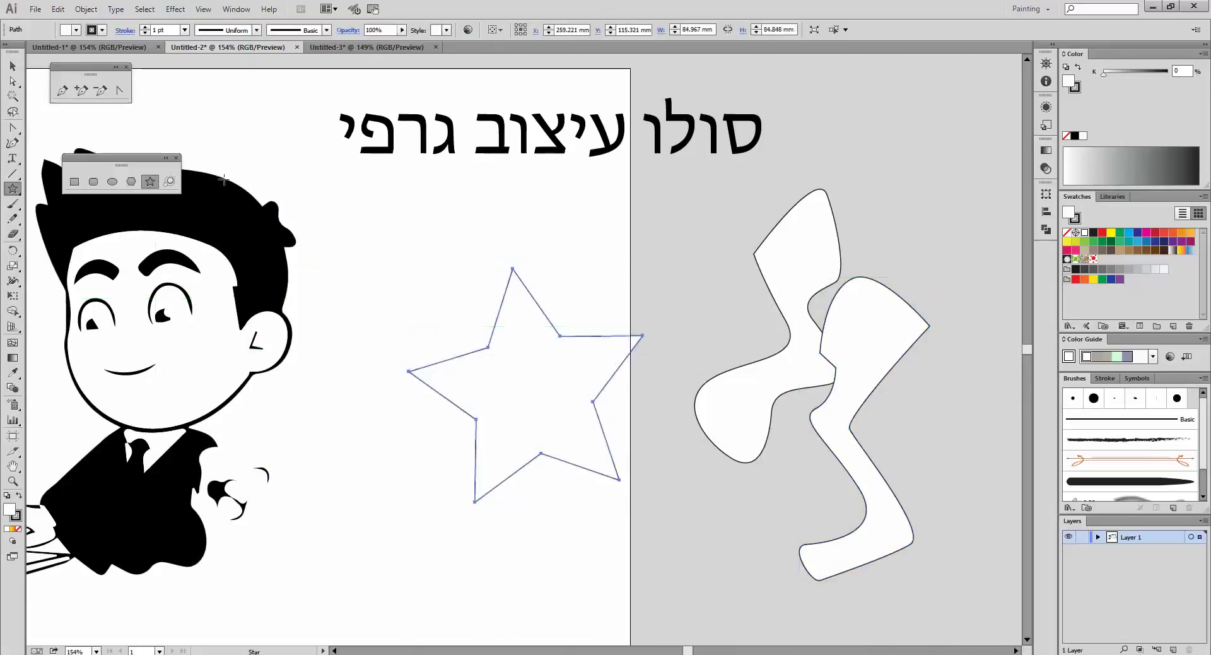
{"action": "left_click", "coordinate": [119, 90]}
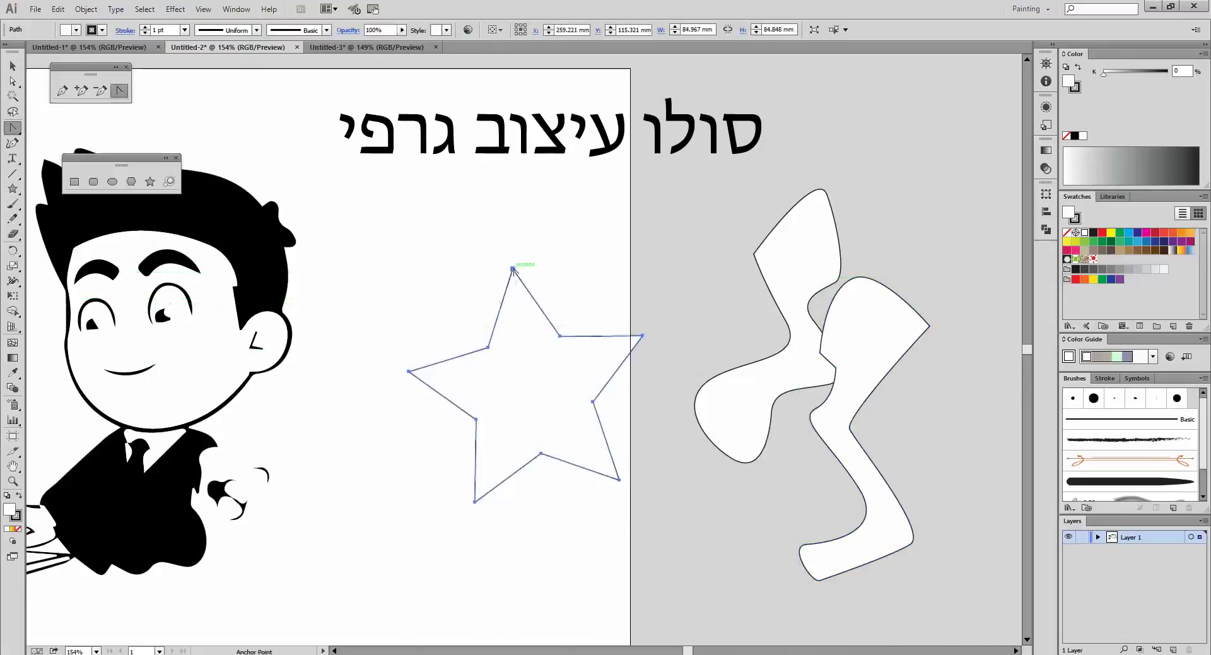
{"action": "left_click_drag", "start_coordinate": [513, 269], "coordinate": [563, 262]}
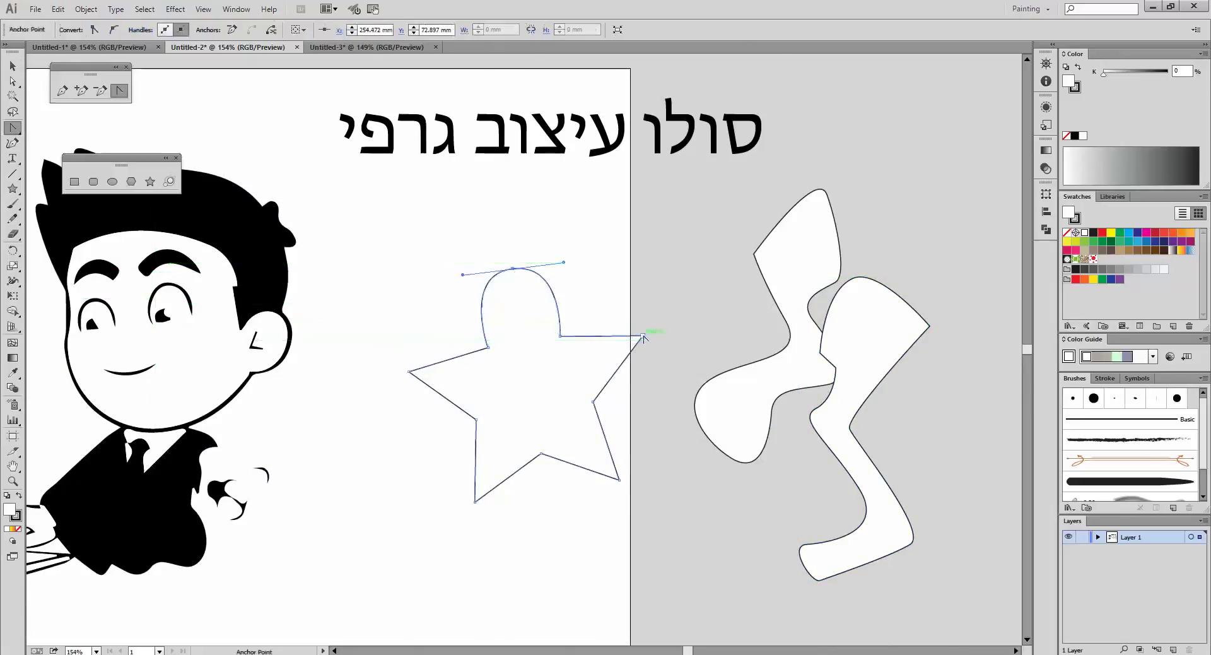
{"action": "left_click_drag", "start_coordinate": [643, 337], "coordinate": [662, 385]}
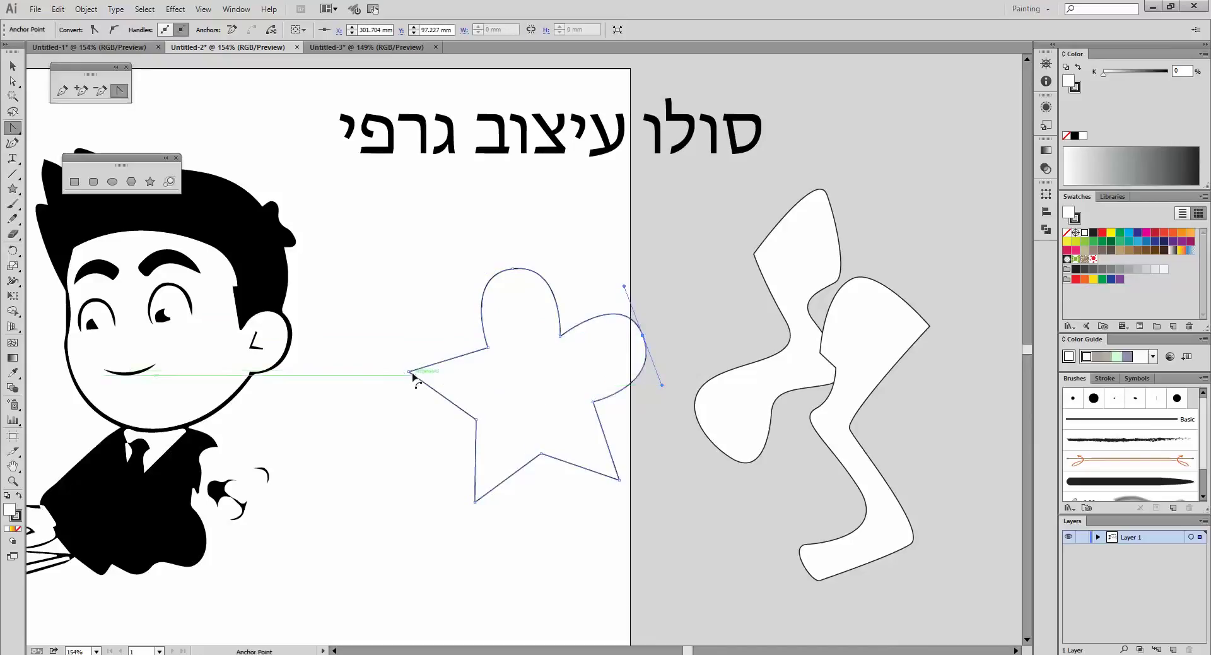
{"action": "left_click_drag", "start_coordinate": [411, 373], "coordinate": [403, 428]}
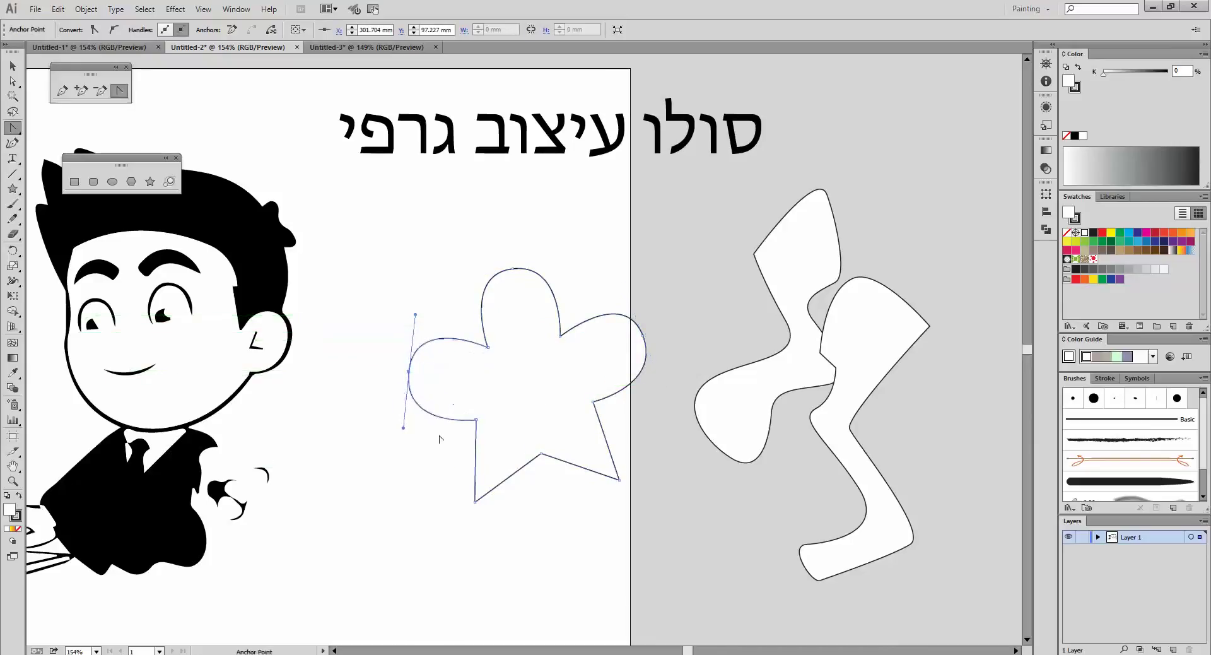
{"action": "left_click_drag", "start_coordinate": [475, 501], "coordinate": [417, 482]}
{"action": "left_click_drag", "start_coordinate": [619, 479], "coordinate": [580, 515]}
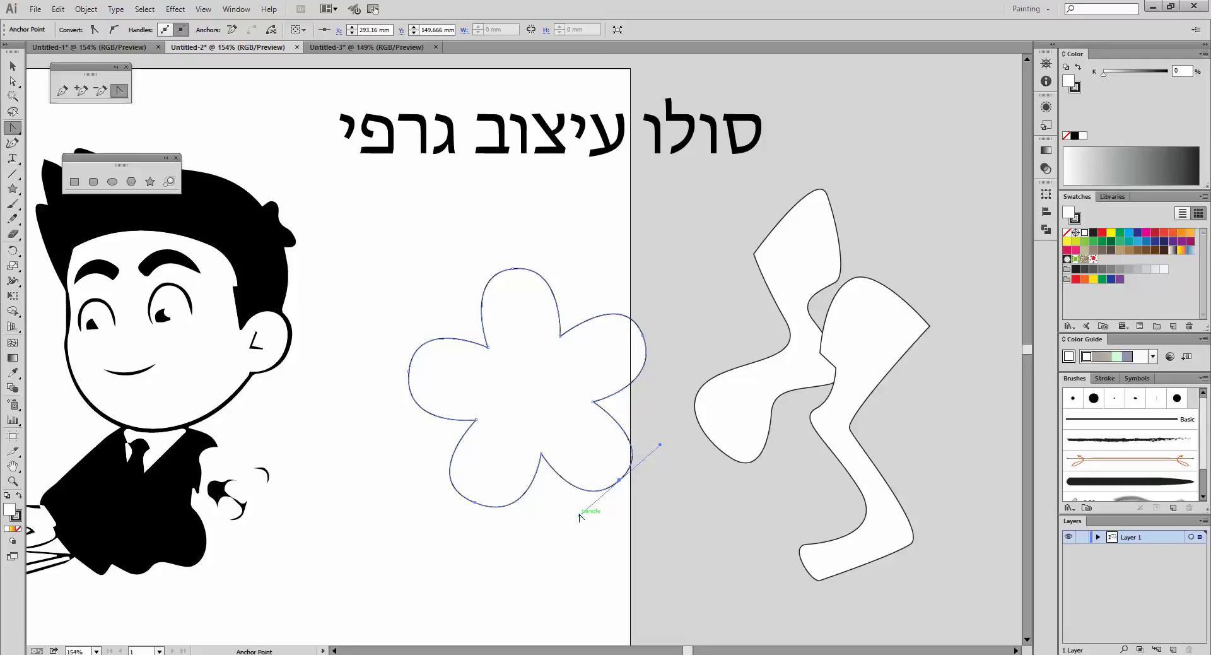
{"action": "left_click", "coordinate": [13, 81]}
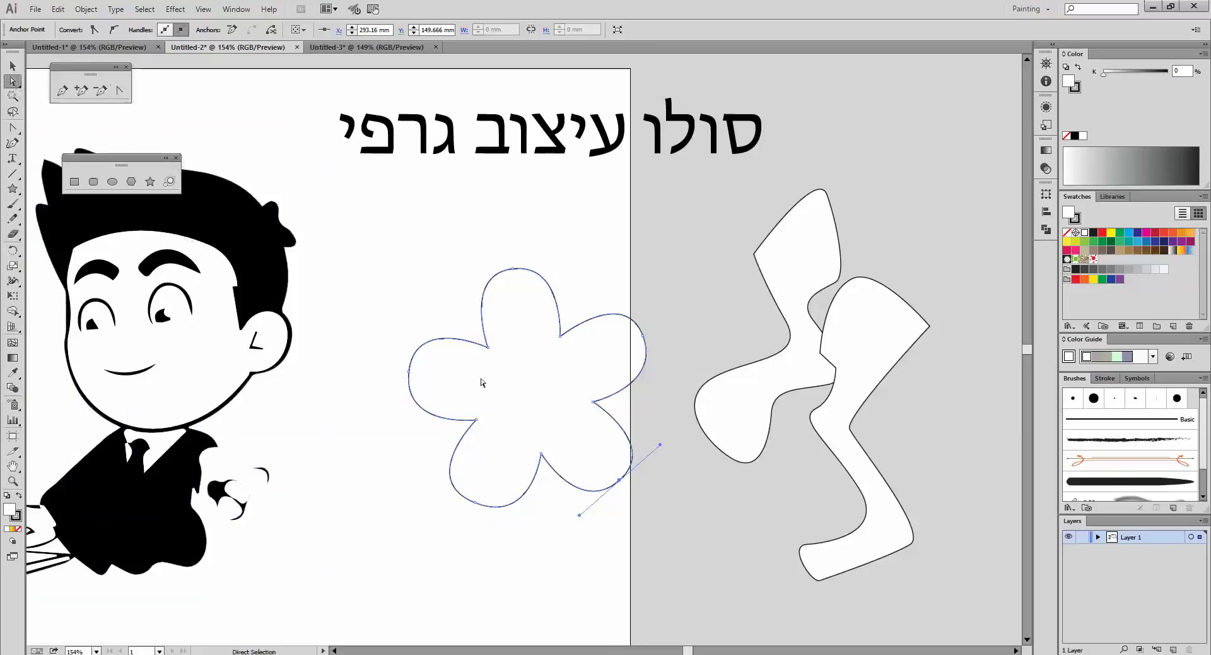
Move the flower aside over the wavy shapes and pull an anchor on the right side of the character's hair upward into a spike
{"action": "left_click_drag", "start_coordinate": [487, 398], "coordinate": [670, 477]}
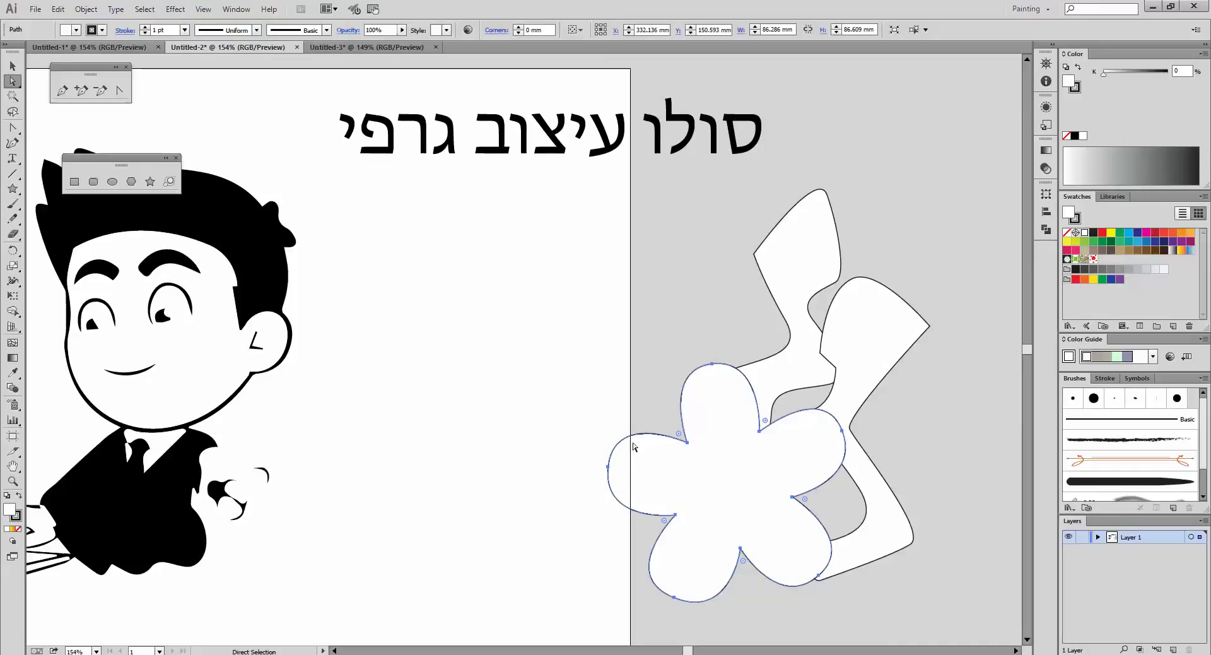
{"action": "left_click", "coordinate": [259, 256]}
{"action": "left_click_drag", "start_coordinate": [271, 201], "coordinate": [264, 168]}
{"action": "left_click", "coordinate": [278, 291]}
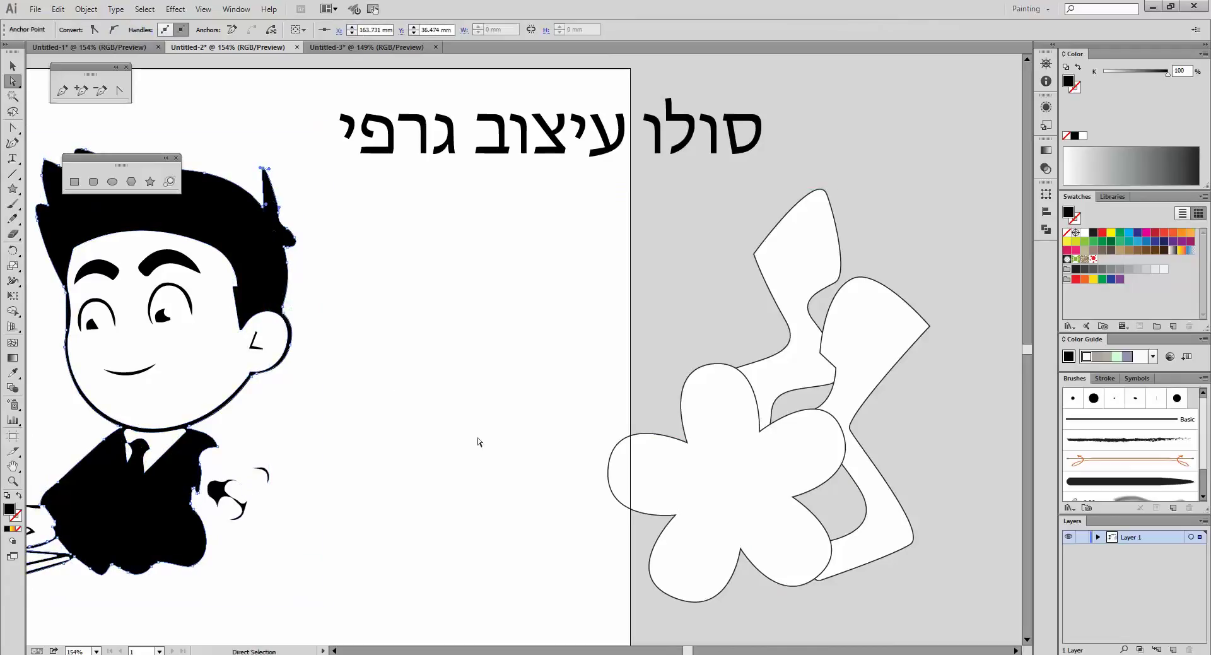
Move the flower back onto the artboard beside the character and fill it with red (ED1C24)
{"action": "left_click_drag", "start_coordinate": [768, 516], "coordinate": [526, 431]}
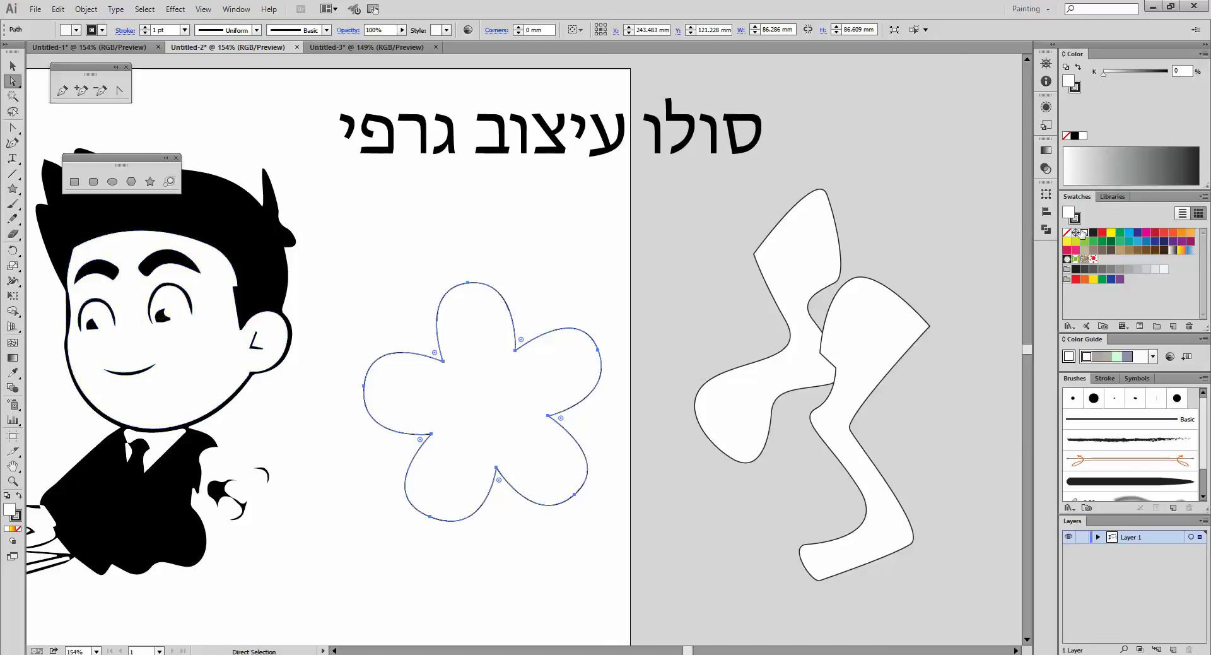
{"action": "left_click", "coordinate": [1102, 233]}
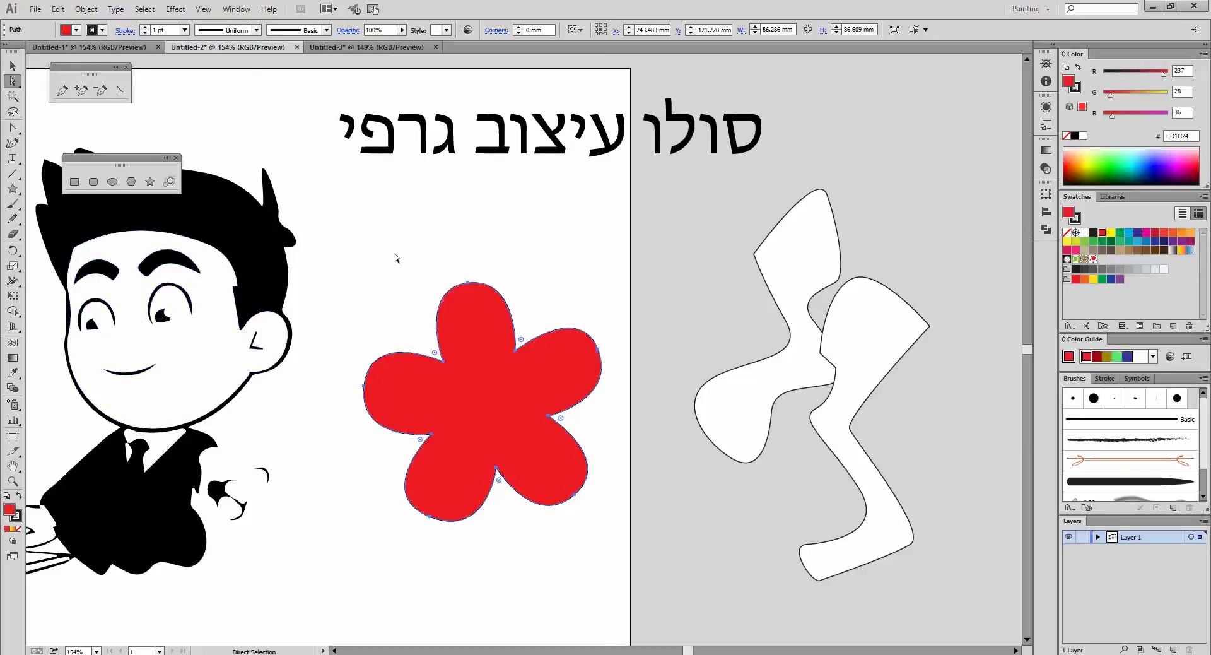
Add gradient mesh points to the flower's top petal, lower-right petal and centre with the Mesh tool
{"action": "left_click", "coordinate": [12, 342]}
{"action": "left_click", "coordinate": [490, 326]}
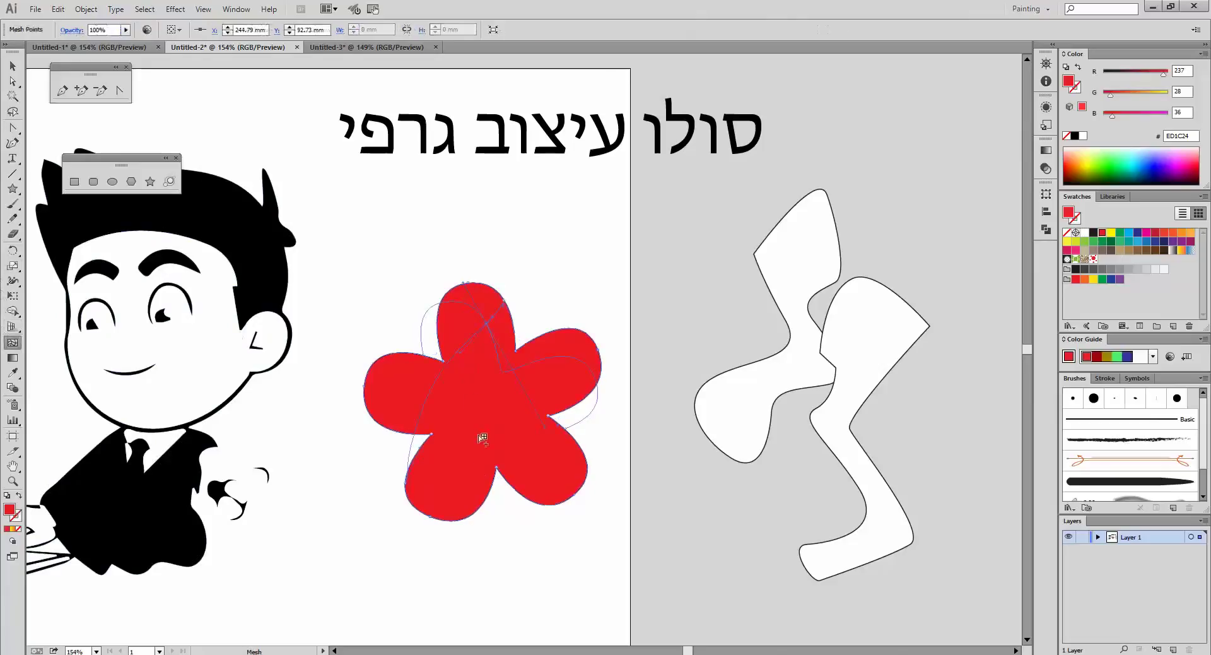
{"action": "left_click", "coordinate": [536, 465]}
{"action": "left_click", "coordinate": [479, 386]}
Lasso the mesh points of the upper-right petal and colour them green (86FF29), and colour those of the lower-right petal yellow (FFDC62)
{"action": "left_click", "coordinate": [13, 112]}
{"action": "mouse_move", "coordinate": [576, 303]}
{"action": "left_mouse_down"}
{"action": "mouse_move", "coordinate": [577, 358]}
{"action": "mouse_move", "coordinate": [599, 379]}
{"action": "mouse_move", "coordinate": [599, 300]}
{"action": "left_mouse_up"}
{"action": "left_click", "coordinate": [1103, 161]}
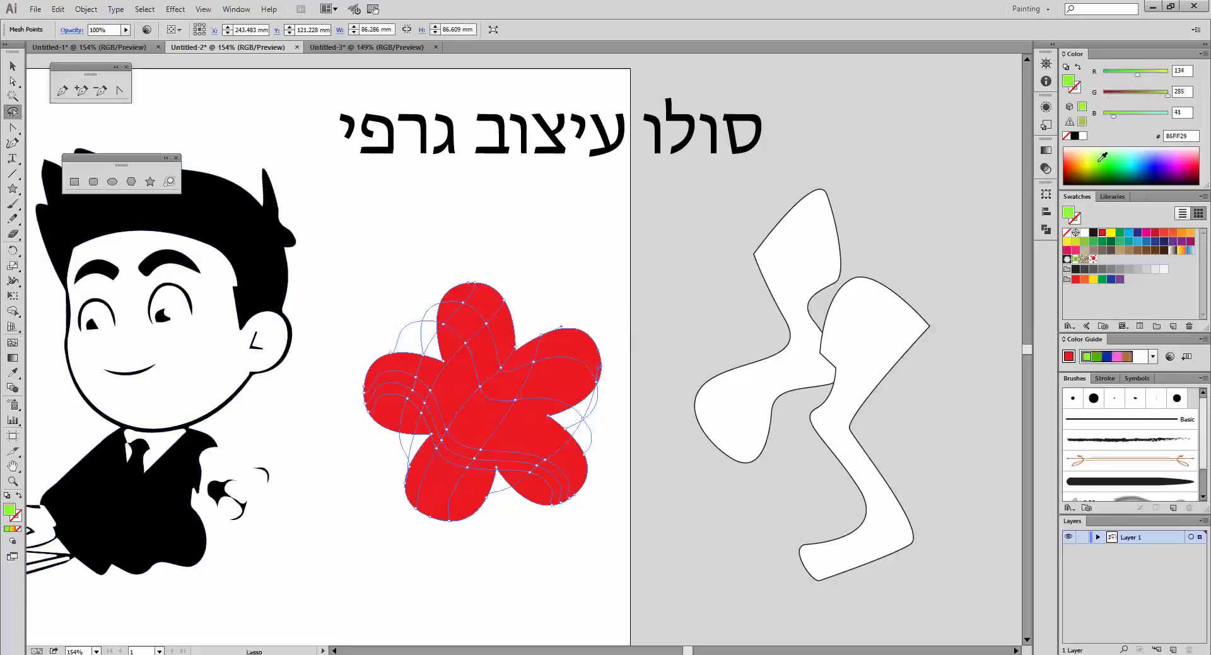
{"action": "mouse_move", "coordinate": [552, 429]}
{"action": "left_mouse_down"}
{"action": "mouse_move", "coordinate": [678, 484]}
{"action": "mouse_move", "coordinate": [694, 435]}
{"action": "left_mouse_up"}
{"action": "left_click", "coordinate": [1086, 153]}
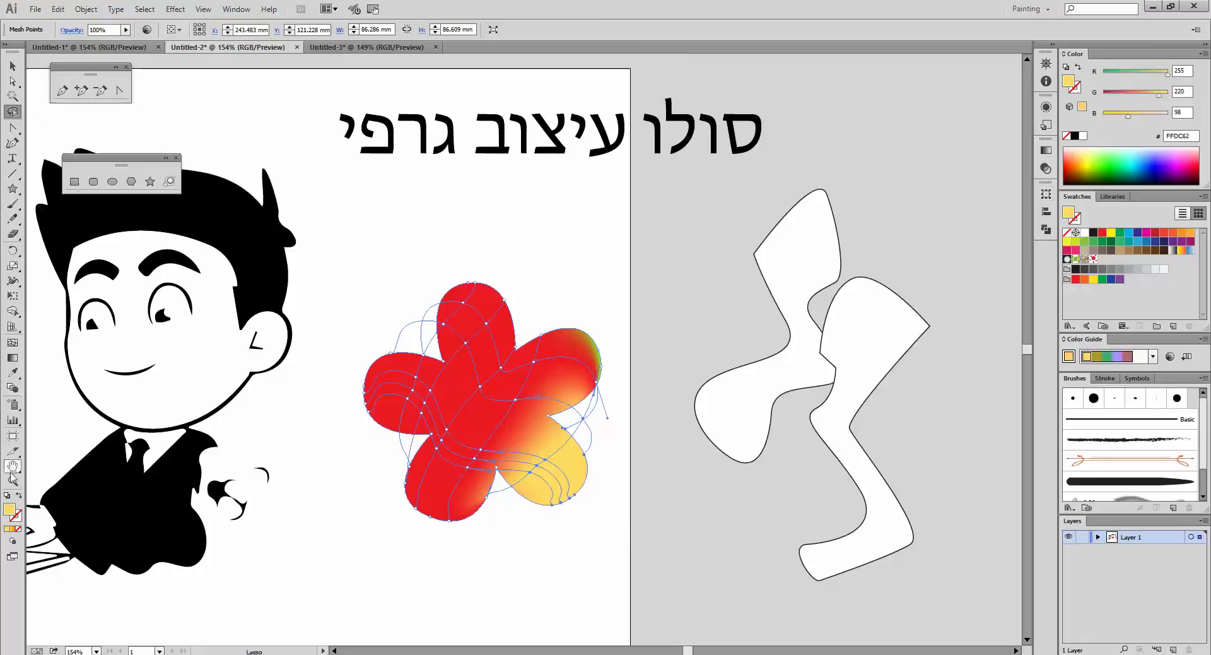
Shift the mesh point right of the flower's centre slightly and pull the notch between the two right petals upward with Direct Selection
{"action": "left_click", "coordinate": [12, 481]}
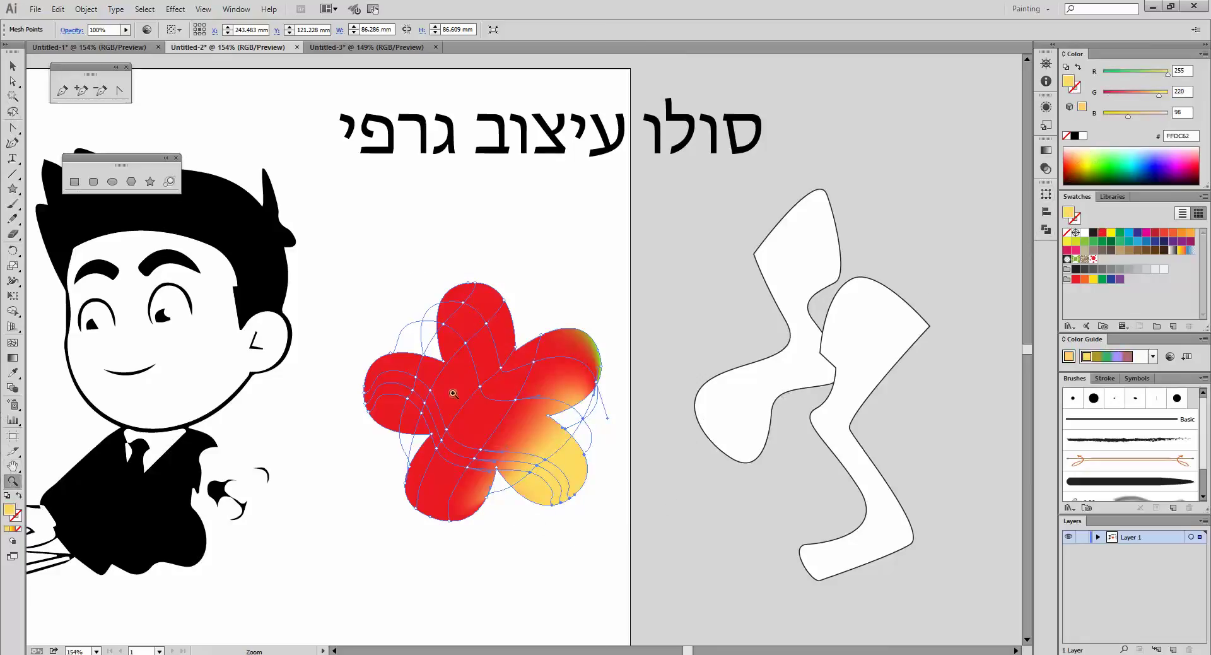
{"action": "left_click_drag", "start_coordinate": [341, 267], "coordinate": [643, 560]}
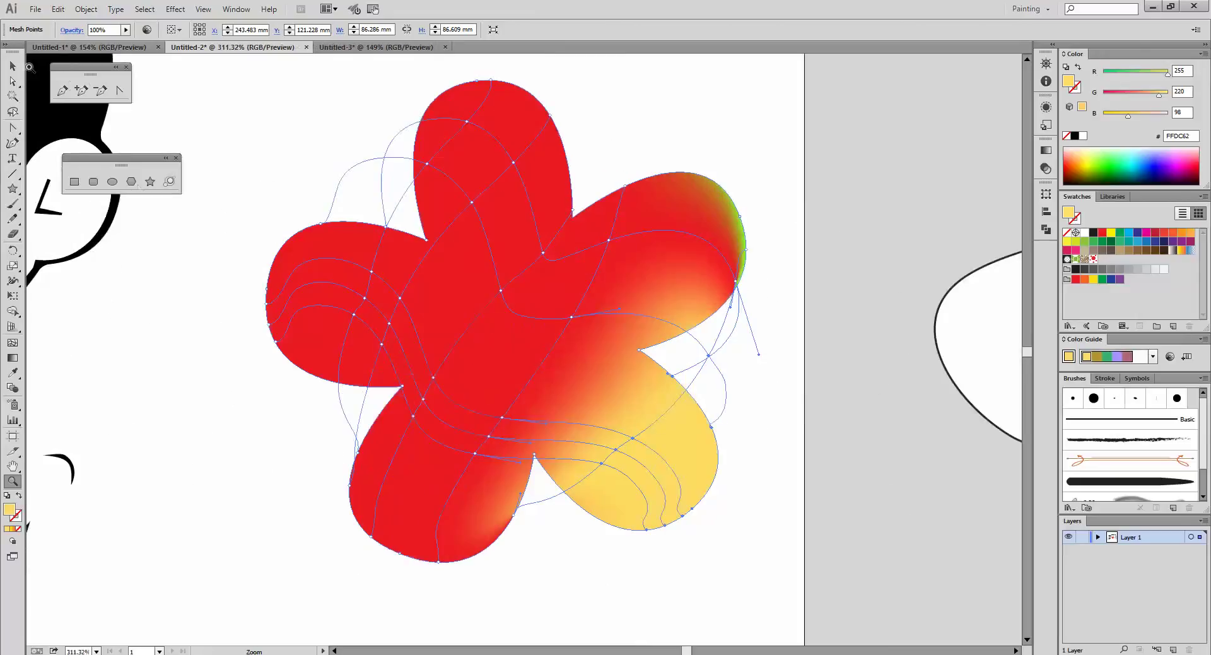
{"action": "left_click", "coordinate": [13, 81]}
{"action": "mouse_move", "coordinate": [571, 321]}
{"action": "left_mouse_down"}
{"action": "mouse_move", "coordinate": [630, 351]}
{"action": "mouse_move", "coordinate": [588, 311]}
{"action": "left_mouse_up"}
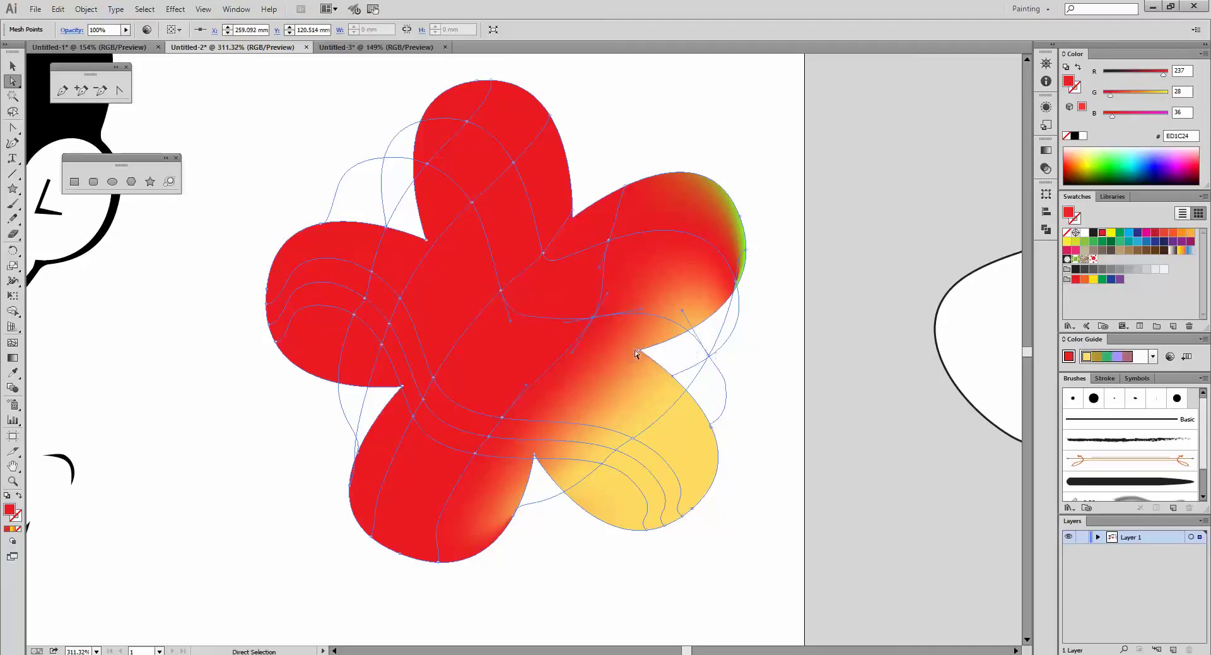
{"action": "left_click_drag", "start_coordinate": [636, 351], "coordinate": [669, 282]}
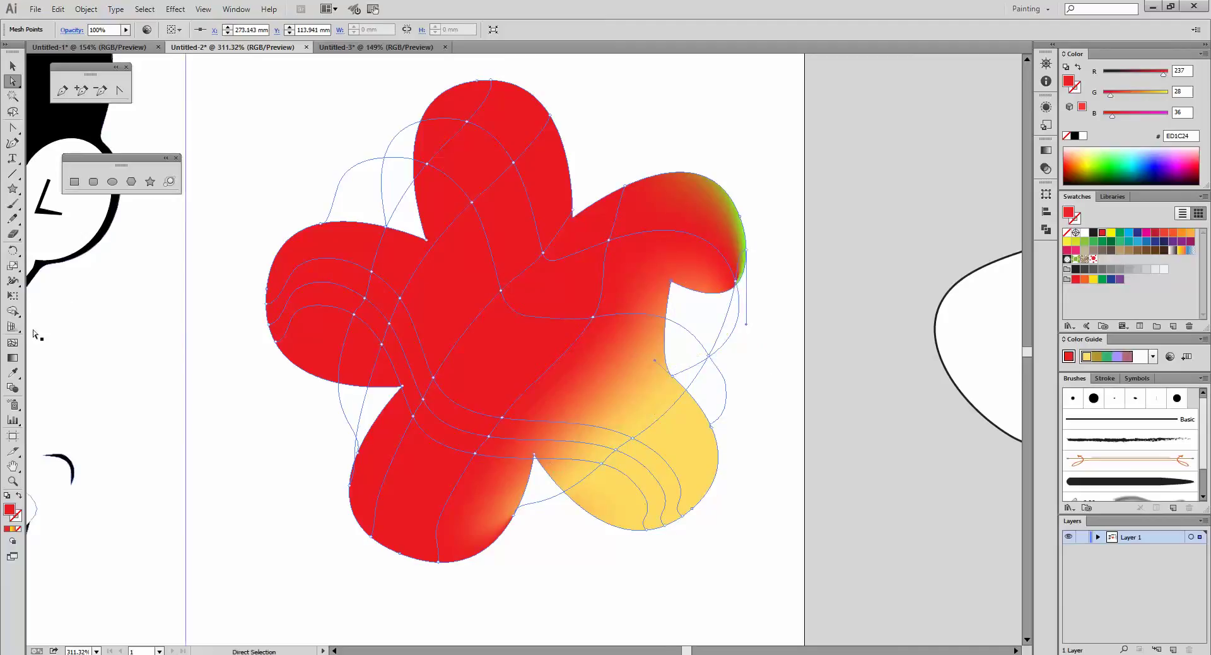
Remove mesh points inside and at the lower edge of the flower's lower-right petal with the Mesh tool
{"action": "left_click", "coordinate": [12, 342]}
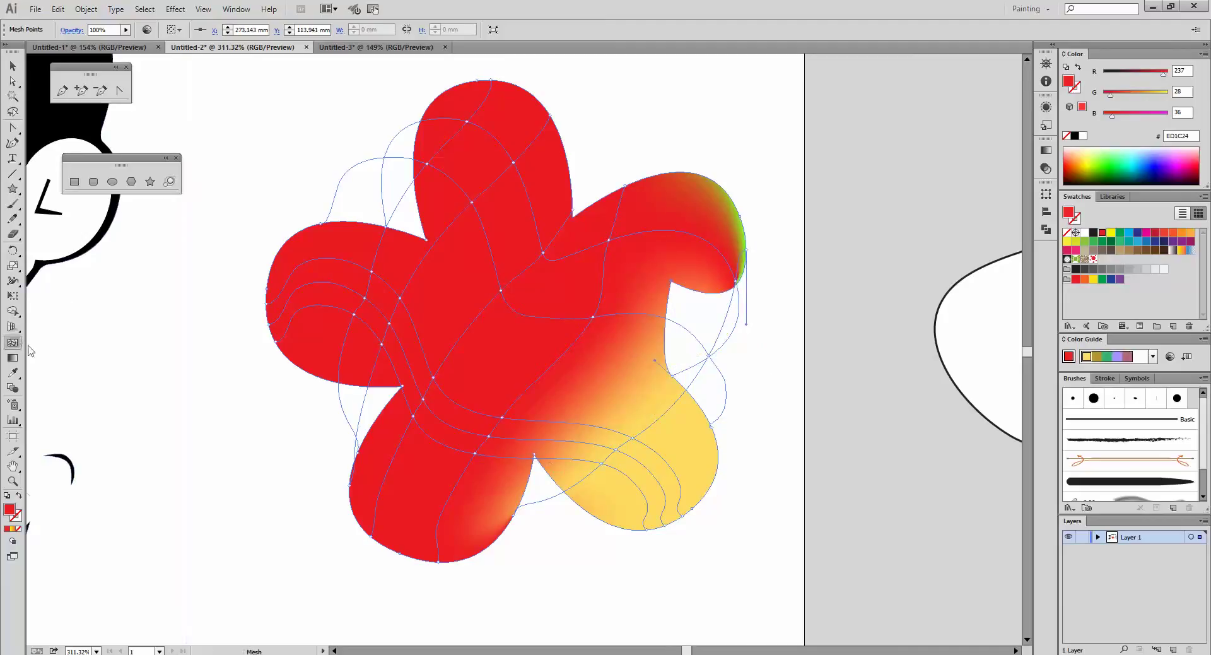
{"action": "left_click", "coordinate": [634, 438], "text": "alt"}
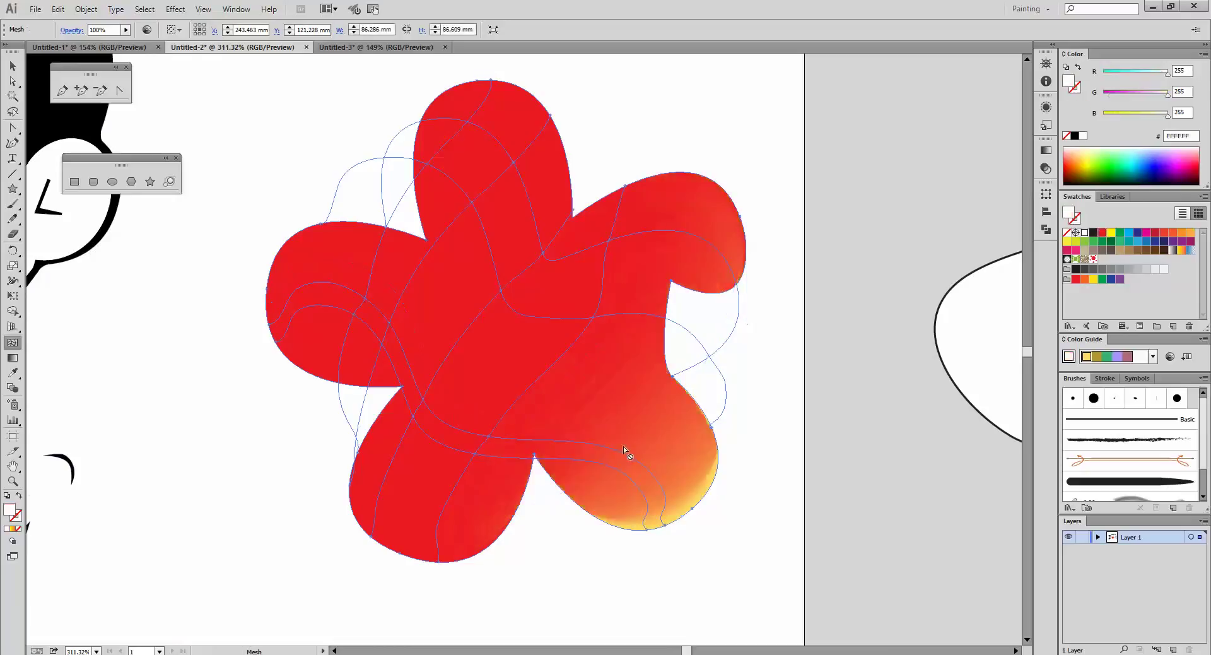
{"action": "left_click", "coordinate": [647, 529], "text": "alt"}
Lasso the mesh points of the flower's top petal and colour them green (00A651)
{"action": "left_click", "coordinate": [13, 111]}
{"action": "mouse_move", "coordinate": [538, 73]}
{"action": "left_mouse_down"}
{"action": "mouse_move", "coordinate": [433, 114]}
{"action": "mouse_move", "coordinate": [519, 335]}
{"action": "mouse_move", "coordinate": [650, 237]}
{"action": "left_mouse_up"}
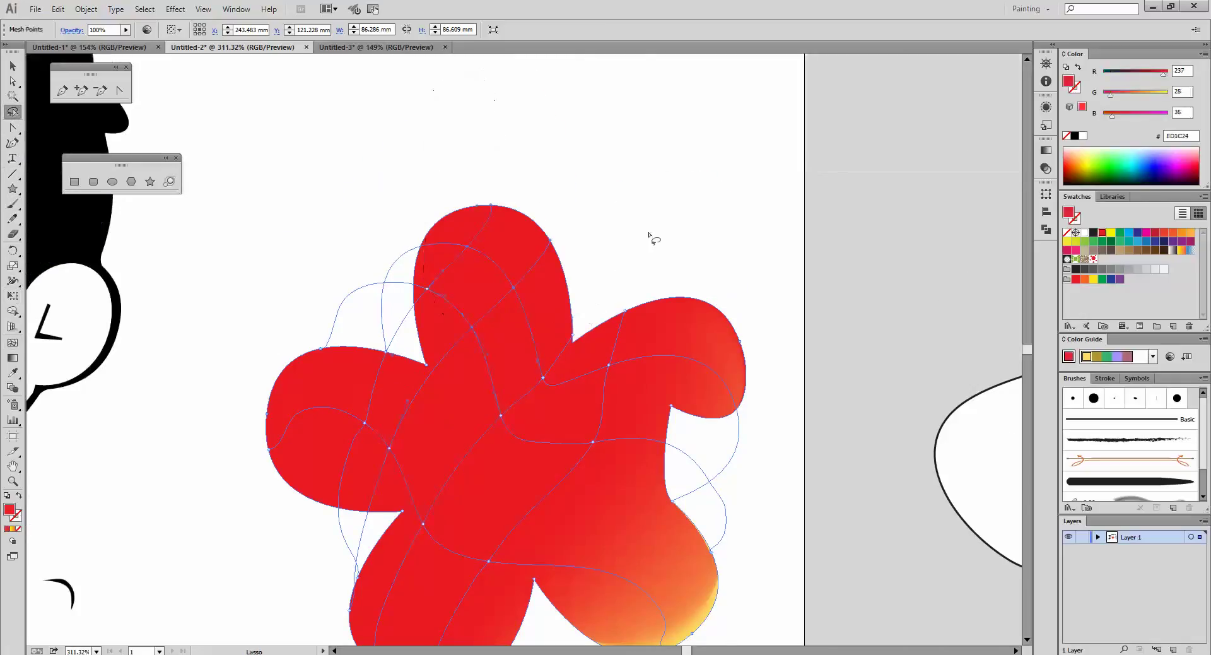
{"action": "left_click", "coordinate": [1121, 233]}
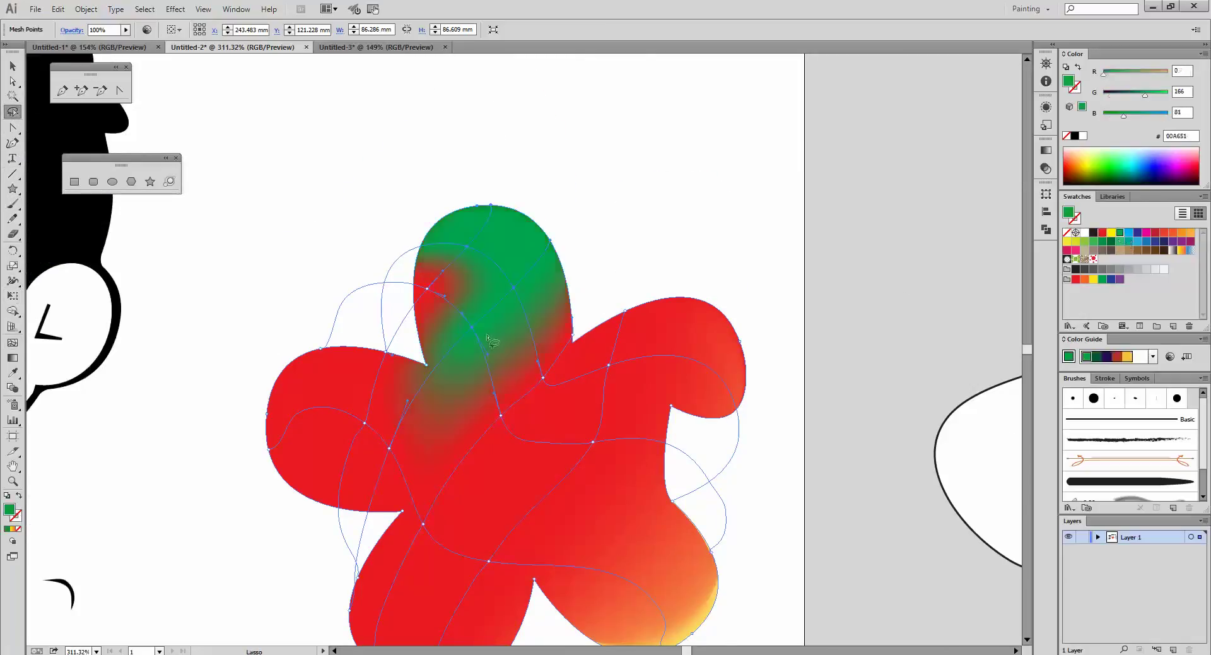
Pull the top anchor of the outline of the character's right-hand eye upward into a peak with Direct Selection
{"action": "key", "text": "ctrl+0"}
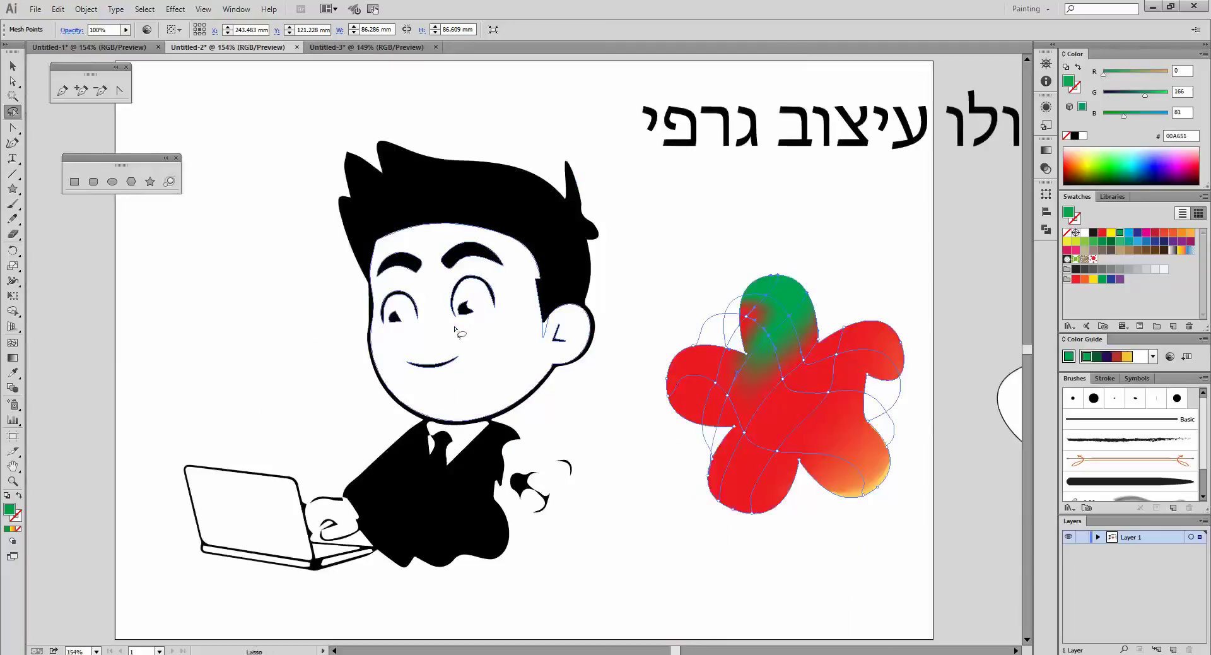
{"action": "left_click_drag", "start_coordinate": [642, 350], "coordinate": [432, 333]}
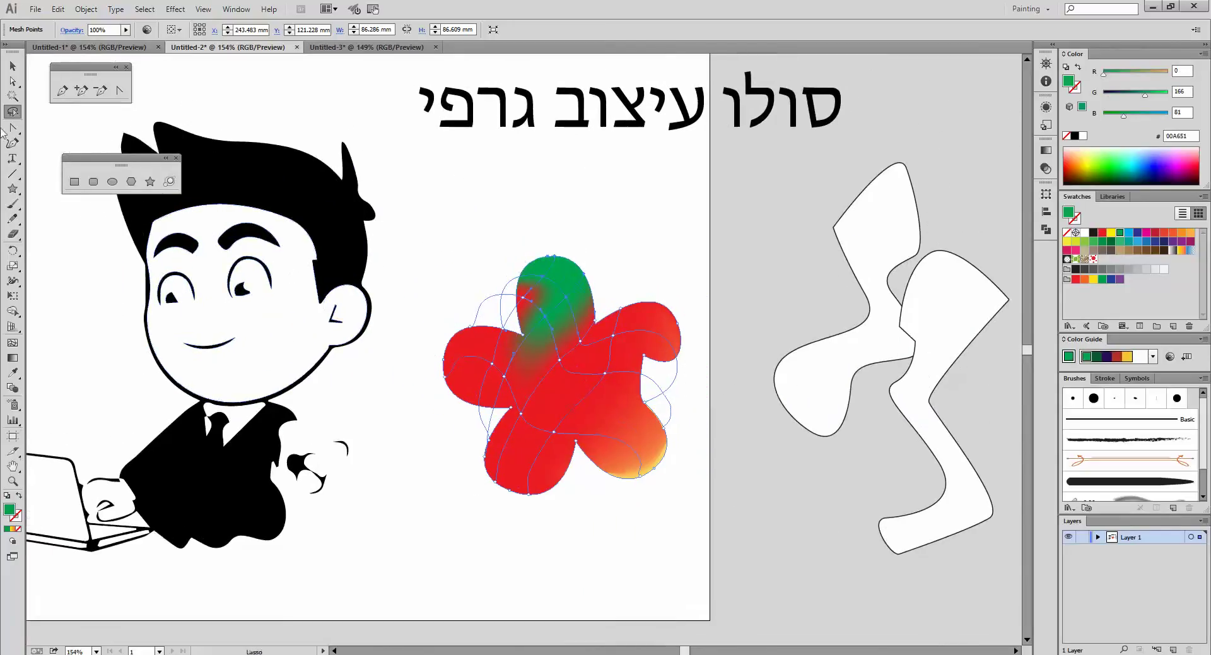
{"action": "left_click", "coordinate": [12, 80]}
{"action": "left_click", "coordinate": [249, 258]}
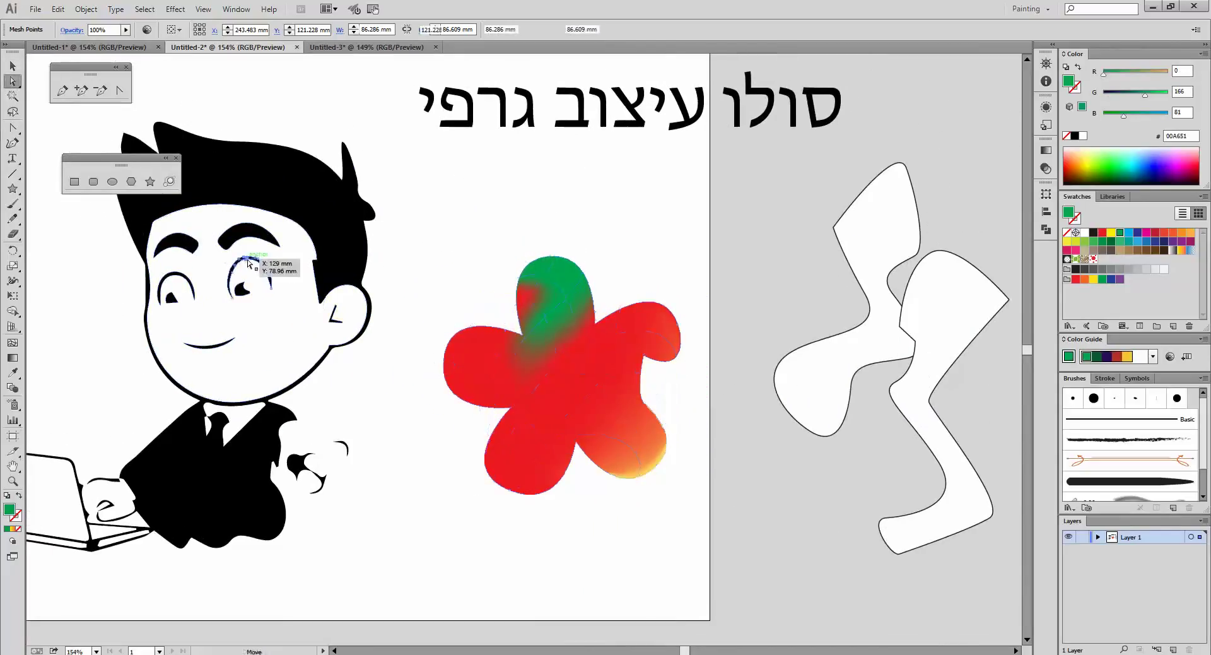
{"action": "left_click_drag", "start_coordinate": [249, 258], "coordinate": [243, 241]}
{"action": "left_click_drag", "start_coordinate": [273, 346], "coordinate": [282, 346]}
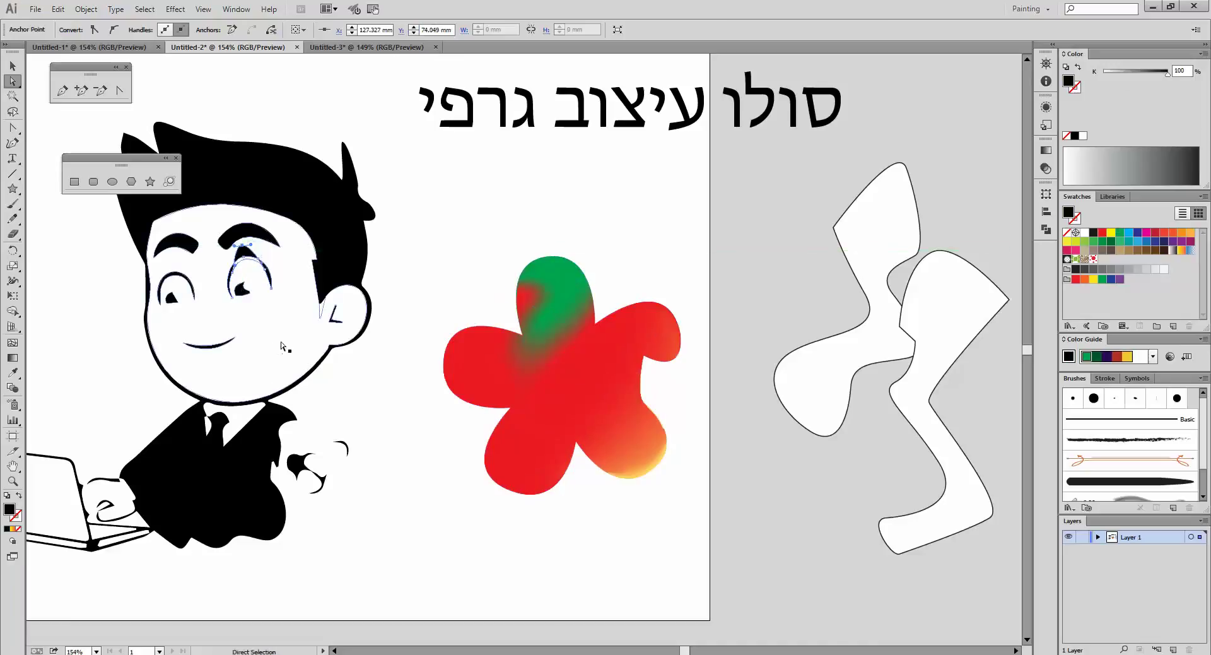